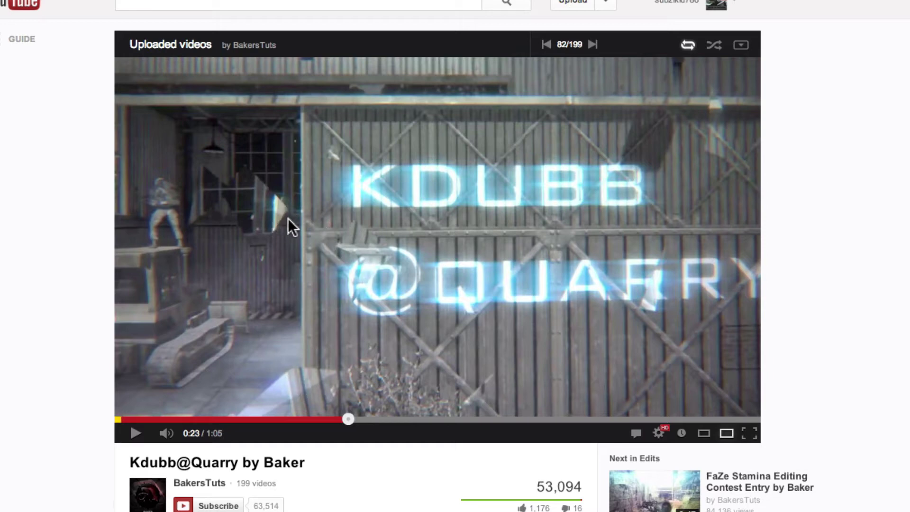
# Play a moment of the Kdubb@Quarry reference video, pause it and switch to After Effects
pyautogui.click(135, 433)
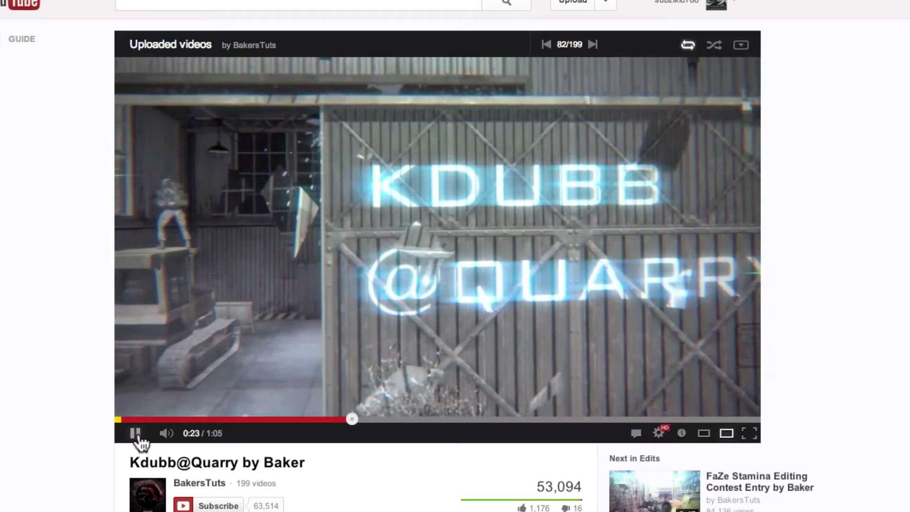
pyautogui.click(195, 374)
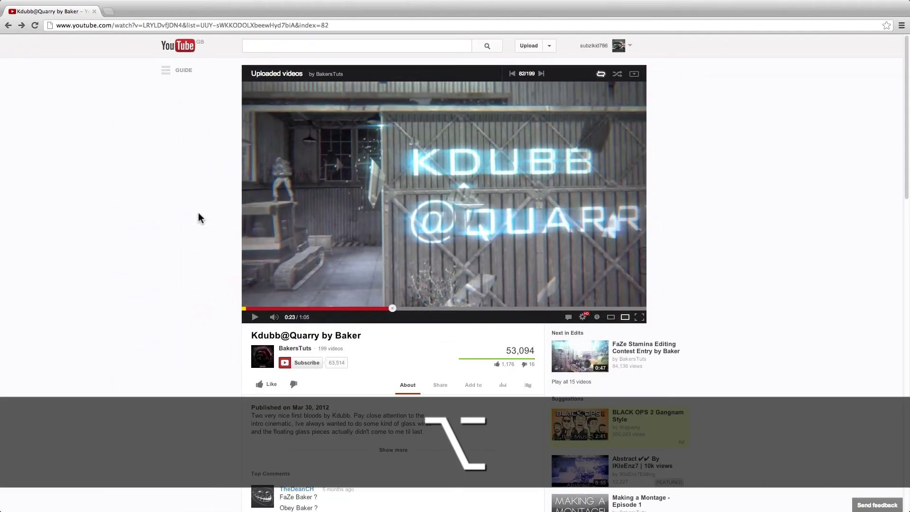
pyautogui.hotkey('alt', 'Right')
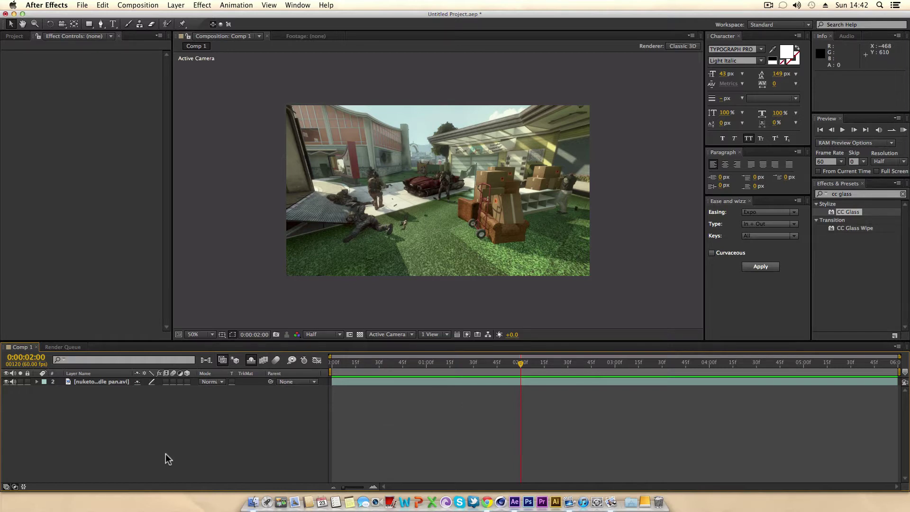
# Create an adjustment layer above the footage in Comp 1 and name it Glass Pieces
pyautogui.press('super+alt+y')
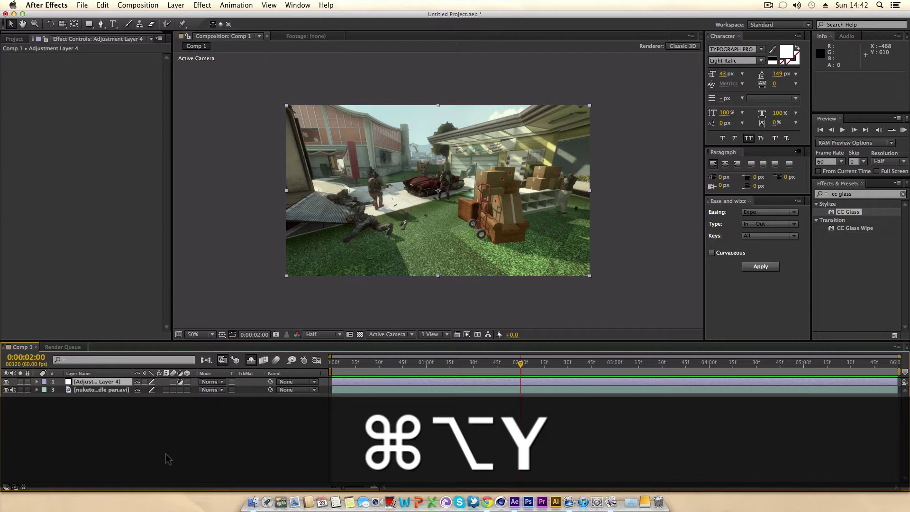
pyautogui.press('Return')
pyautogui.write('Glass')
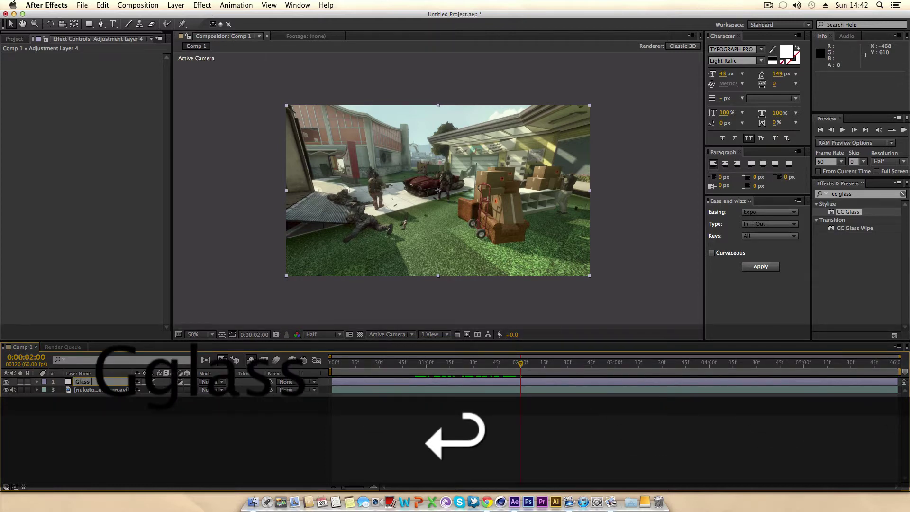
pyautogui.write(' Pieces')
pyautogui.press('Return')
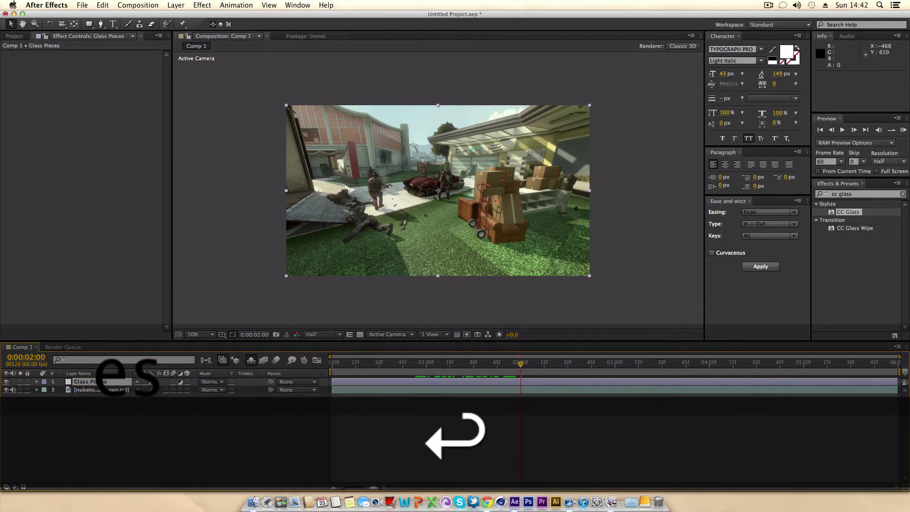
pyautogui.click(227, 440)
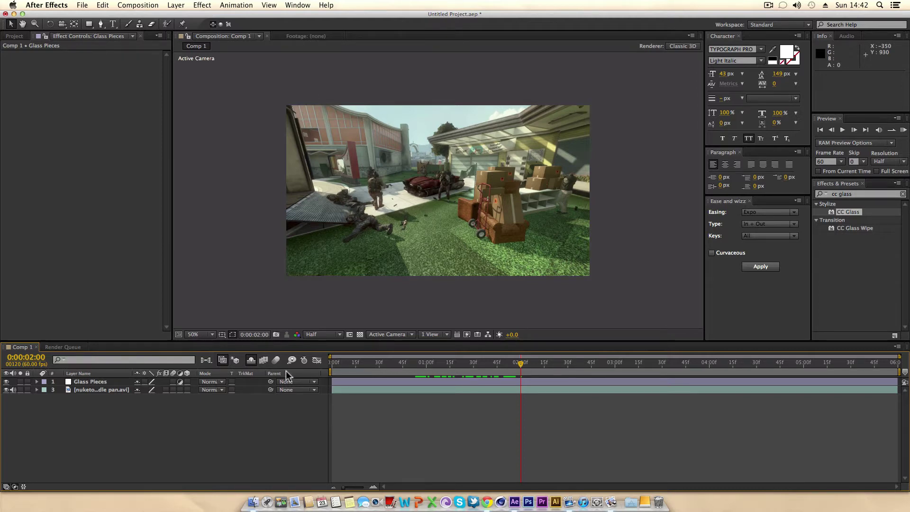
# Reveal the hidden shy 3D Tracker Camera layer and move the current time to 0:00:00:51
pyautogui.moveTo(394, 364); pyautogui.dragTo(451, 364)
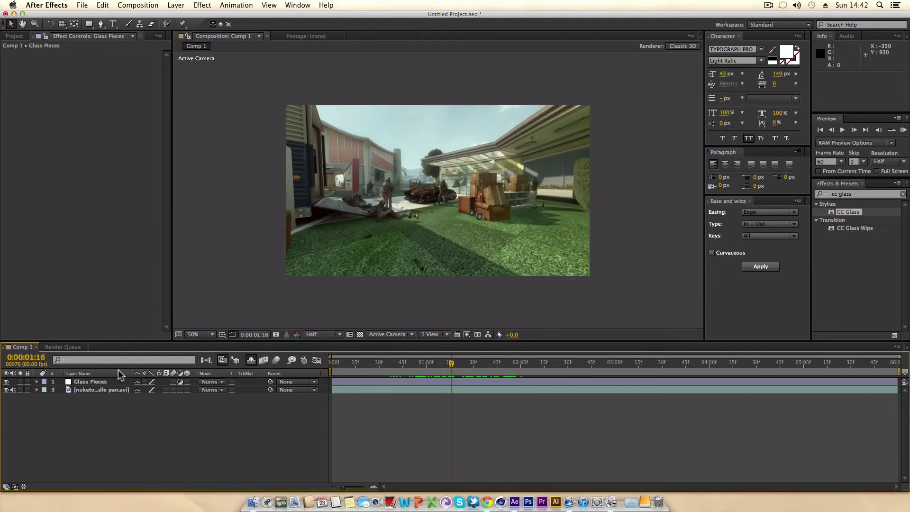
pyautogui.click(86, 382)
pyautogui.moveTo(452, 364)
pyautogui.mouseDown()
pyautogui.moveTo(561, 364)
pyautogui.moveTo(437, 356)
pyautogui.mouseUp()
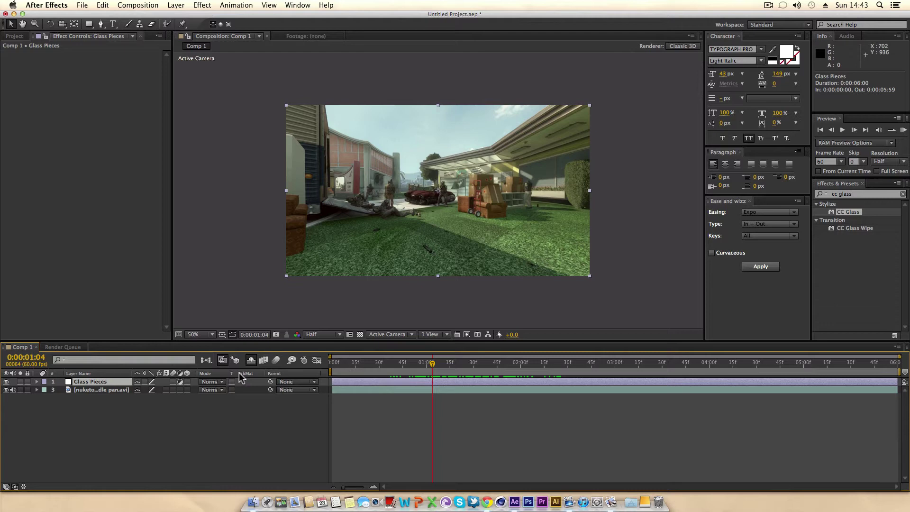
pyautogui.click(251, 360)
pyautogui.click(100, 389)
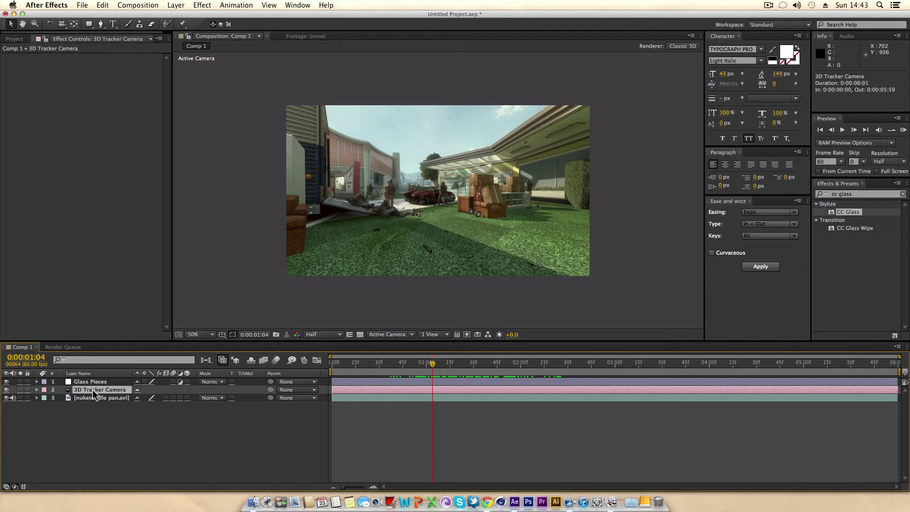
pyautogui.moveTo(431, 364); pyautogui.dragTo(412, 363)
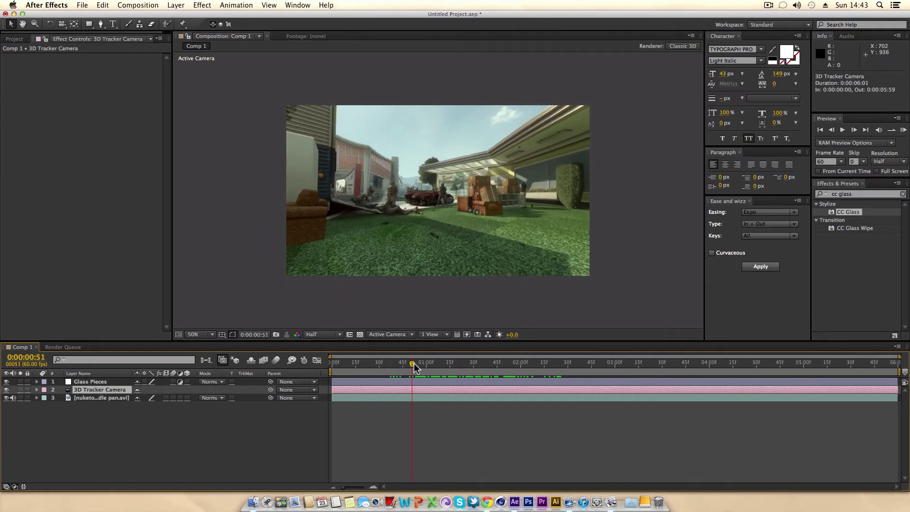
# Make the Glass Pieces adjustment layer a 3D layer and move the current time to 0:00:02:00
pyautogui.click(134, 382)
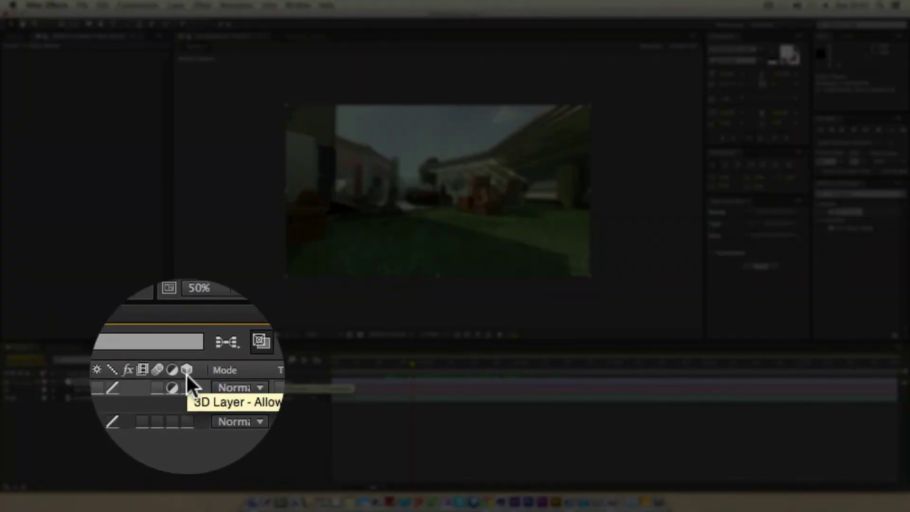
pyautogui.click(187, 382)
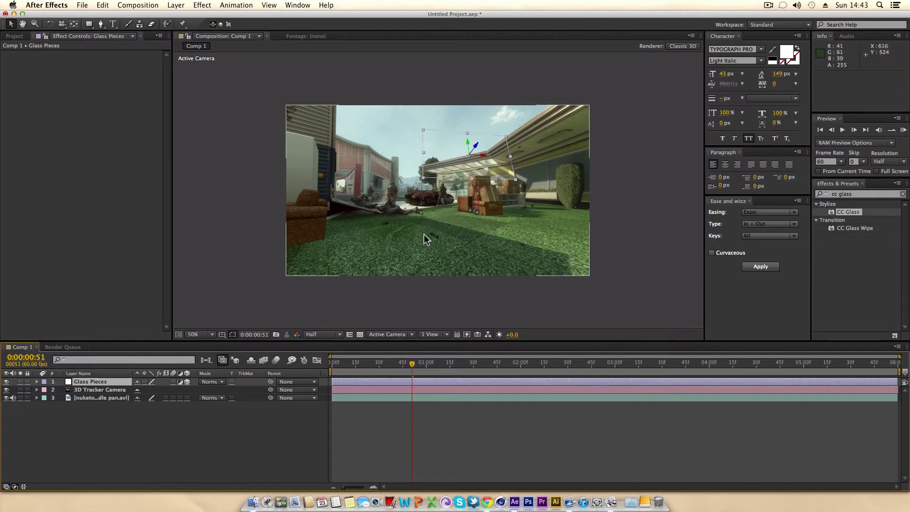
pyautogui.click(112, 391)
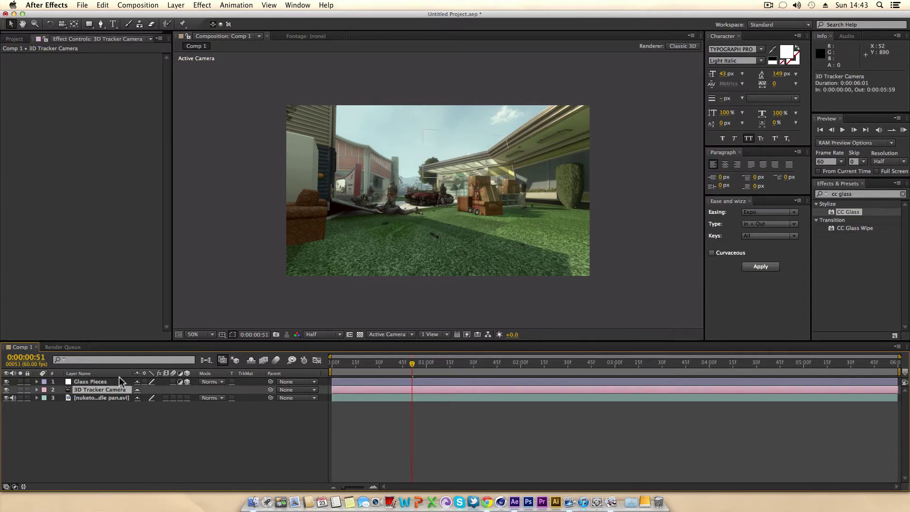
pyautogui.click(113, 382)
pyautogui.moveTo(413, 364); pyautogui.dragTo(522, 368)
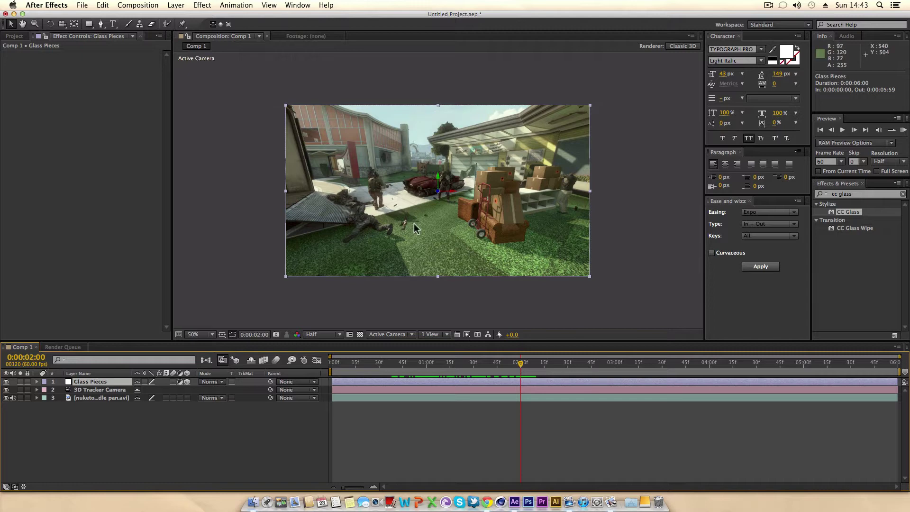
pyautogui.click(123, 429)
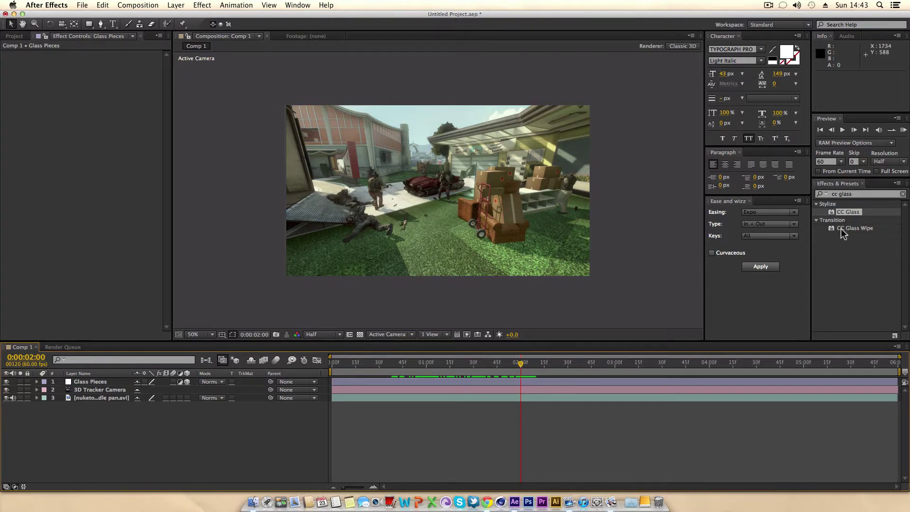
# Find the Transform effect and apply it to the Glass Pieces layer
pyautogui.click(858, 195)
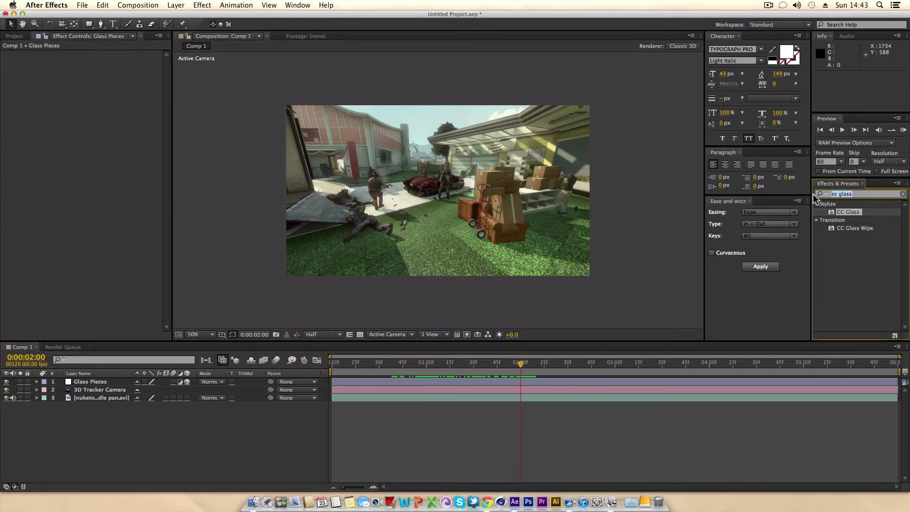
pyautogui.write('transform')
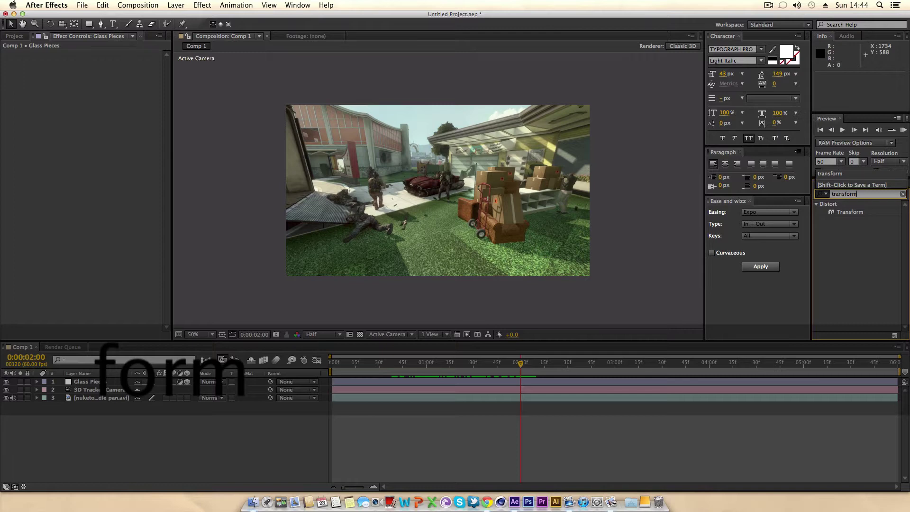
pyautogui.moveTo(850, 212); pyautogui.dragTo(99, 382)
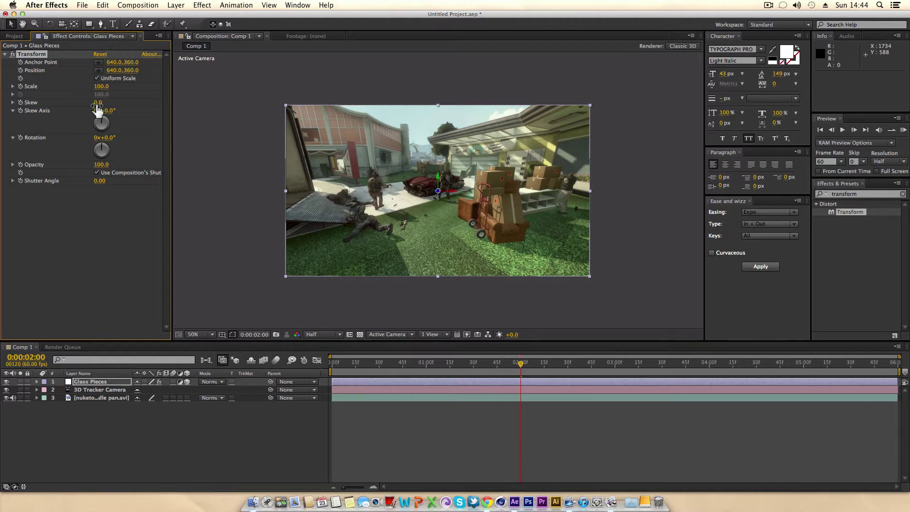
pyautogui.click(57, 274)
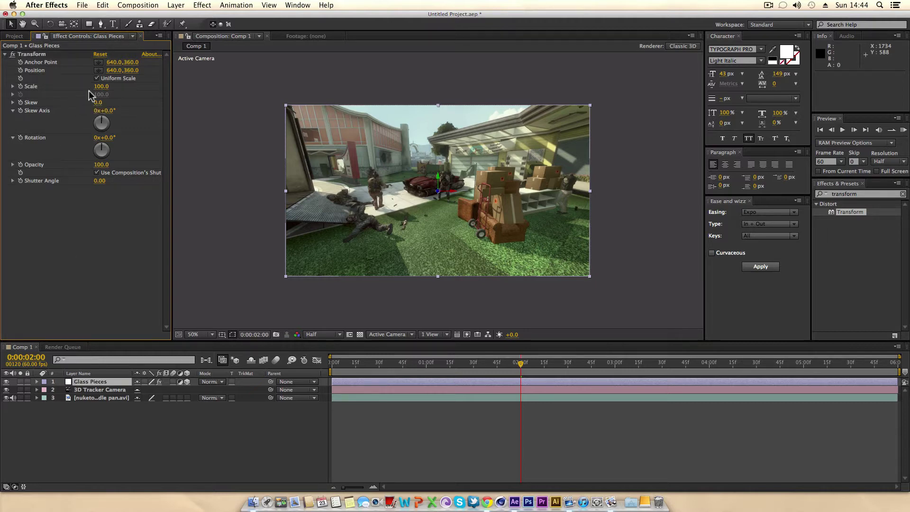
# Try enlarging the scale of the Transform effect on Glass Pieces, and return it to 100
pyautogui.moveTo(100, 87)
pyautogui.mouseDown()
pyautogui.moveTo(112, 87)
pyautogui.moveTo(101, 87)
pyautogui.mouseUp()
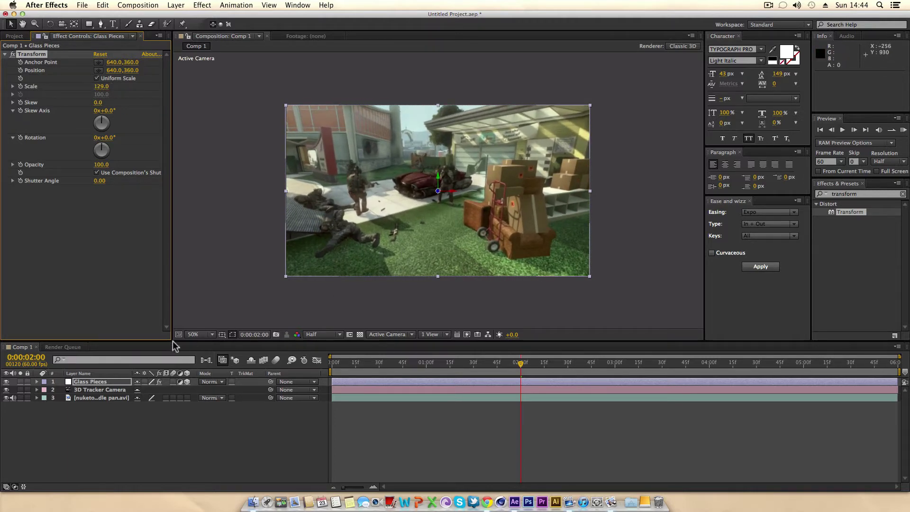
pyautogui.moveTo(101, 87); pyautogui.dragTo(90, 86)
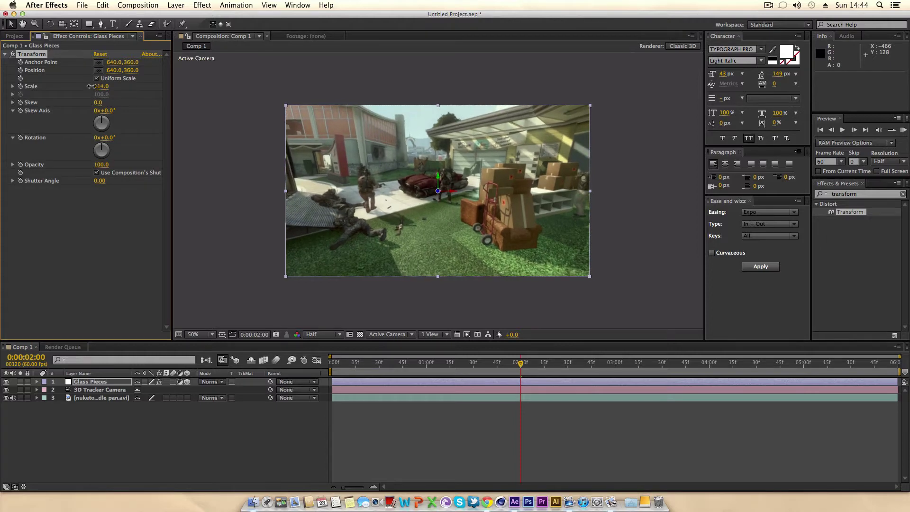
pyautogui.click(101, 87)
pyautogui.write('100')
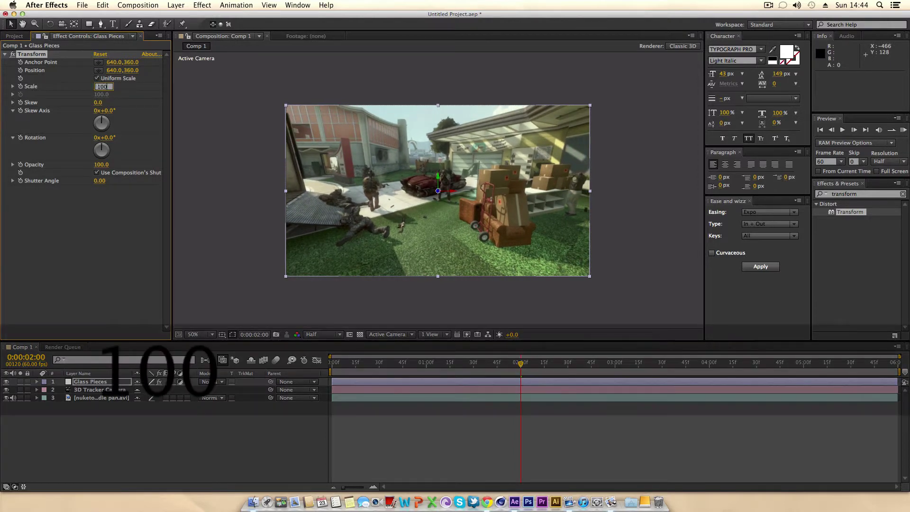
pyautogui.press('Return')
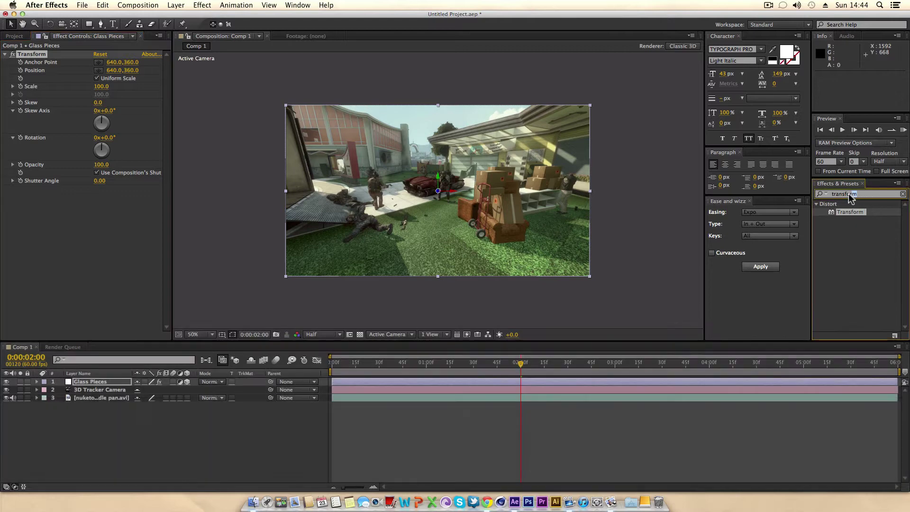
# Find the CC Glass effect and add it to the Glass Pieces layer below Transform
pyautogui.click(868, 207)
pyautogui.write('cc glass')
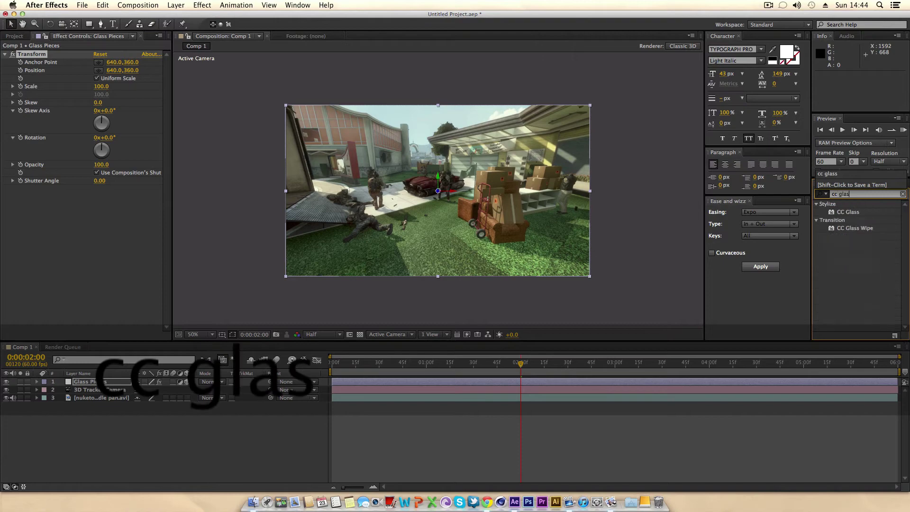
pyautogui.moveTo(848, 212); pyautogui.dragTo(80, 218)
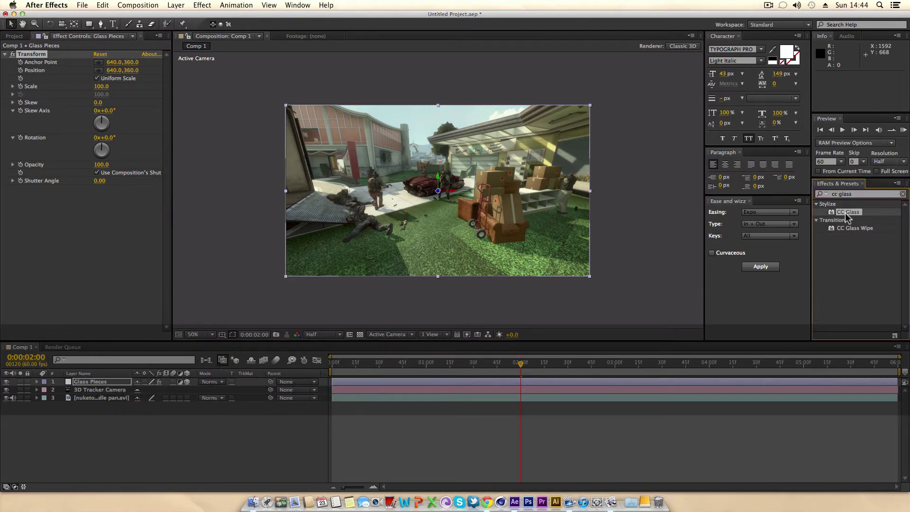
pyautogui.moveTo(98, 269); pyautogui.dragTo(102, 275)
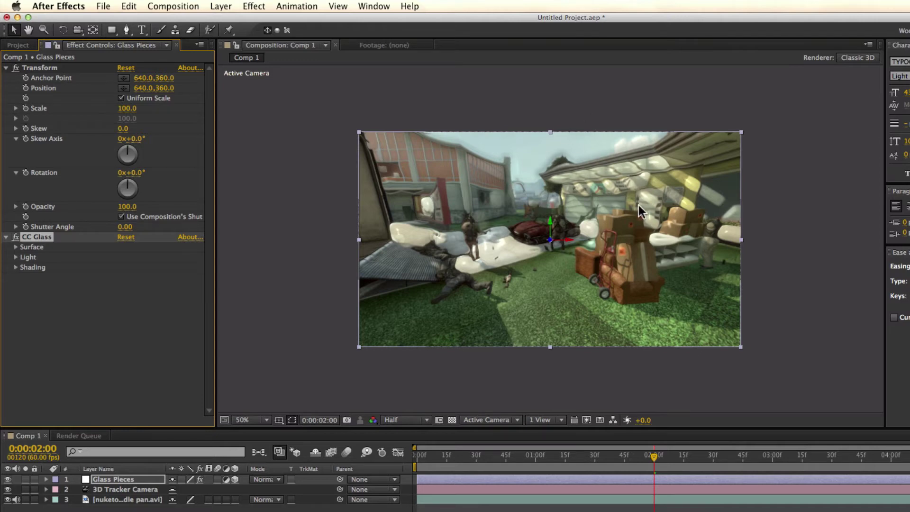
# In the CC Glass surface settings, set Softness to 21.9, Height to 31 and Displacement to 52
pyautogui.click(16, 257)
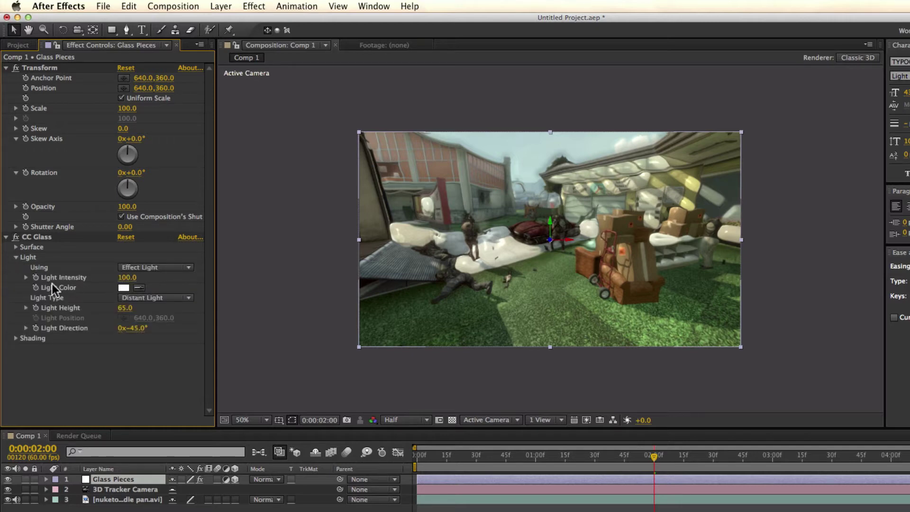
pyautogui.click(16, 257)
pyautogui.click(15, 246)
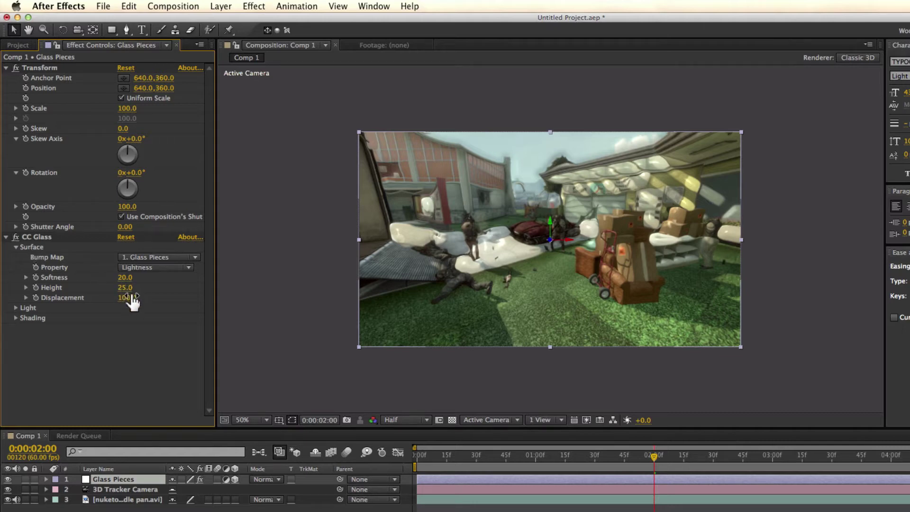
pyautogui.moveTo(126, 298); pyautogui.dragTo(135, 278)
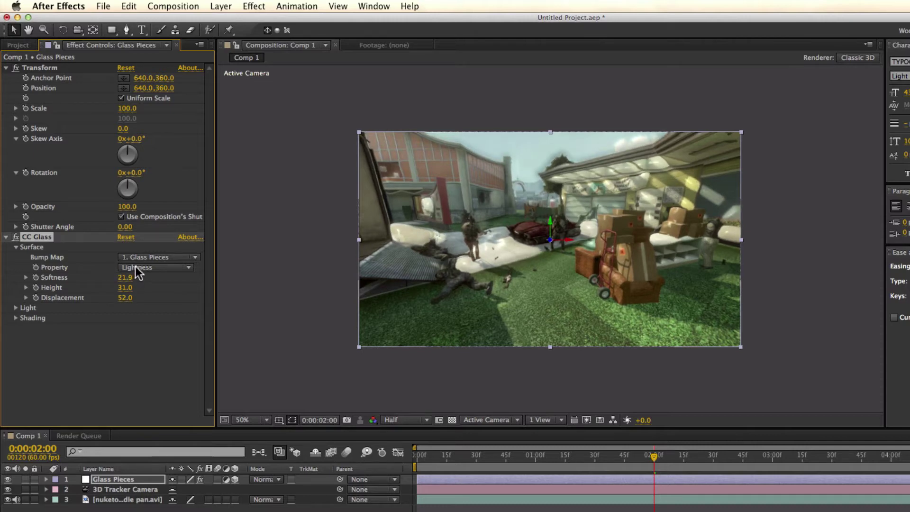
# Try Blue as the CC Glass bump map property, and return it to Lightness
pyautogui.click(135, 267)
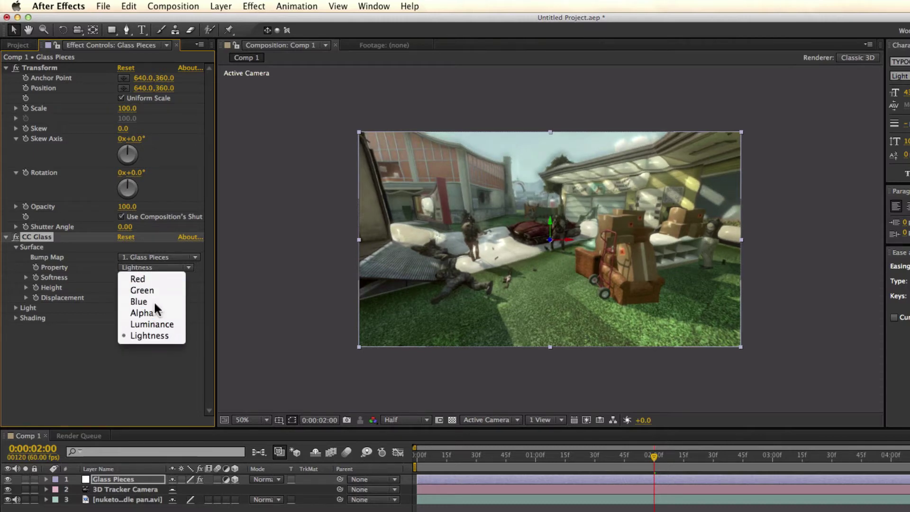
pyautogui.click(154, 301)
pyautogui.click(156, 269)
pyautogui.click(159, 338)
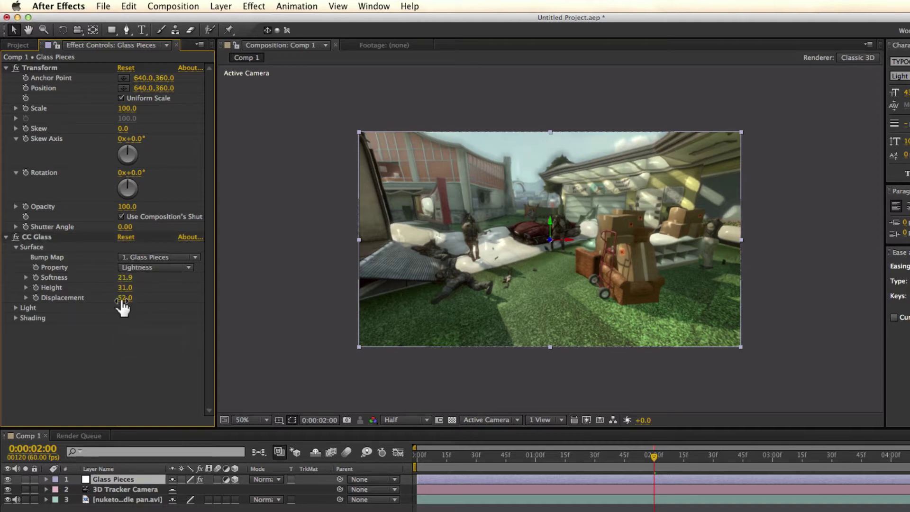
# Reduce the CC Glass surface Displacement to 13 and its Height to 20
pyautogui.moveTo(122, 302); pyautogui.dragTo(132, 298)
pyautogui.moveTo(107, 298); pyautogui.dragTo(102, 298)
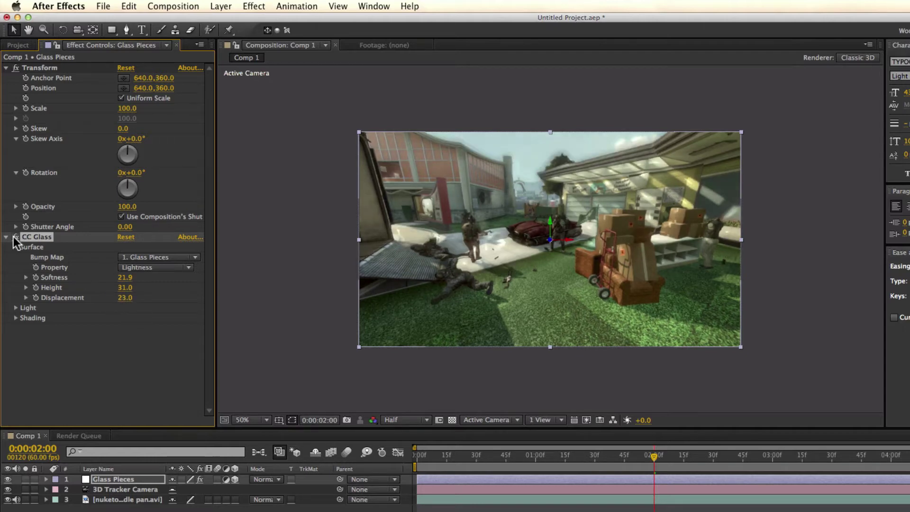
pyautogui.moveTo(122, 299); pyautogui.dragTo(118, 288)
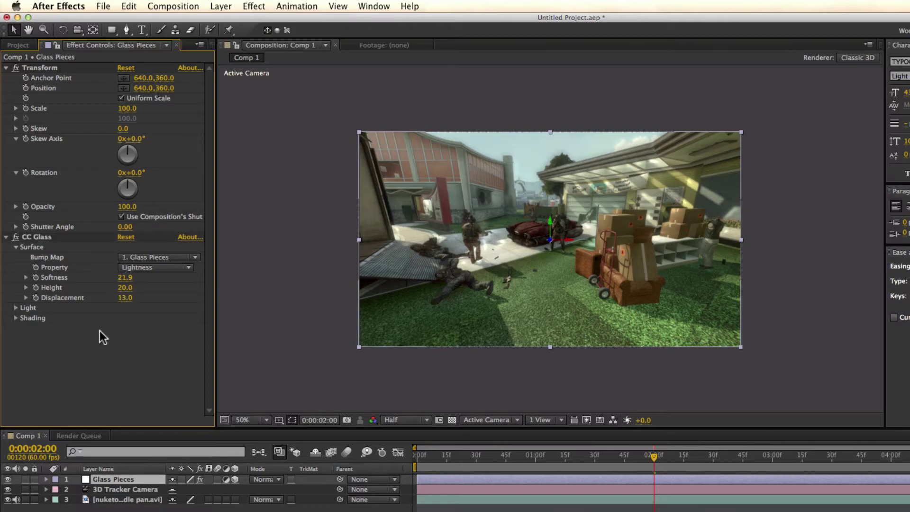
# Switch to Preview to look at the photo of straws refracted in a glass of water
pyautogui.hotkey('alt', 'Right')
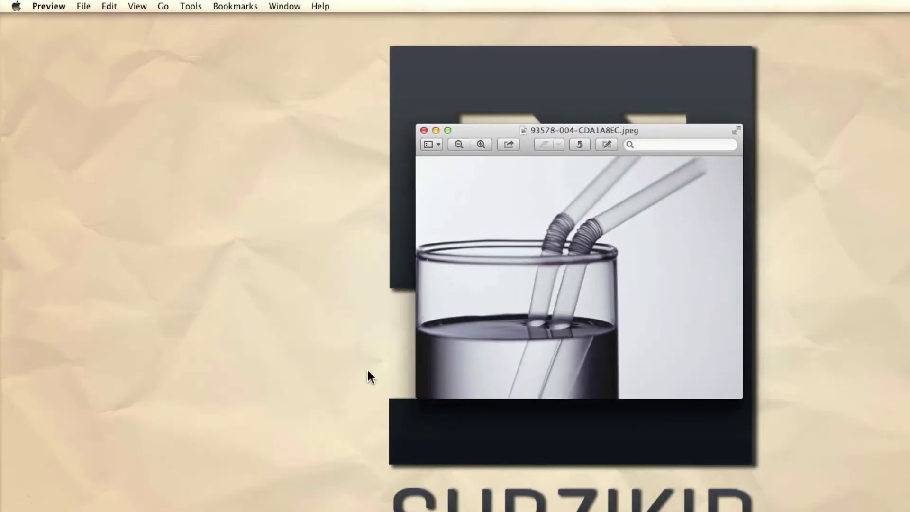
# Switch back to After Effects and expand the Light settings of the CC Glass effect
pyautogui.hotkey('alt', 'Left')
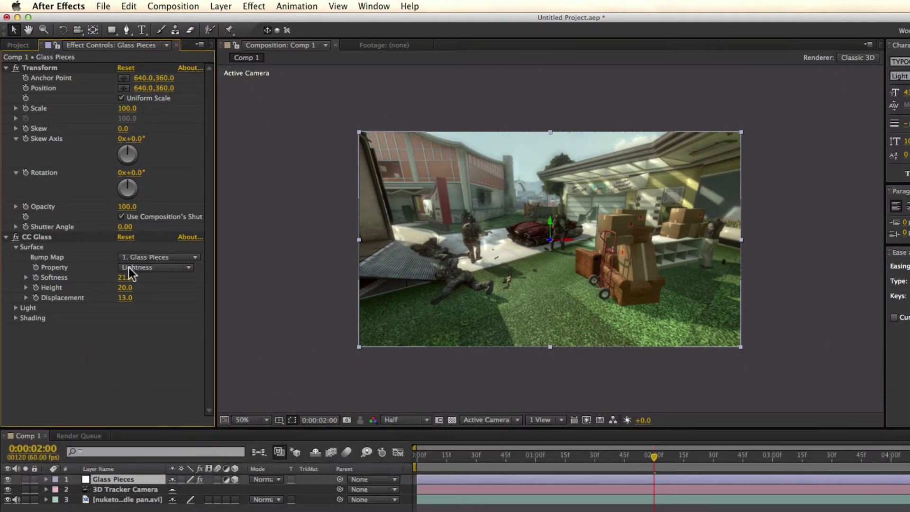
pyautogui.click(15, 307)
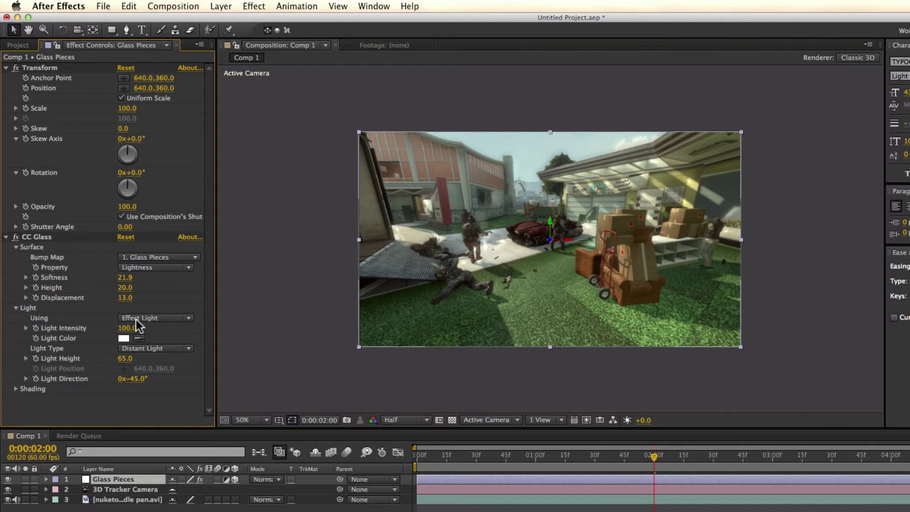
# Try another CC Glass light intensity and undo it, and try pinkish red E58282 as the light color
pyautogui.moveTo(126, 328); pyautogui.dragTo(205, 333)
pyautogui.press('super+z')
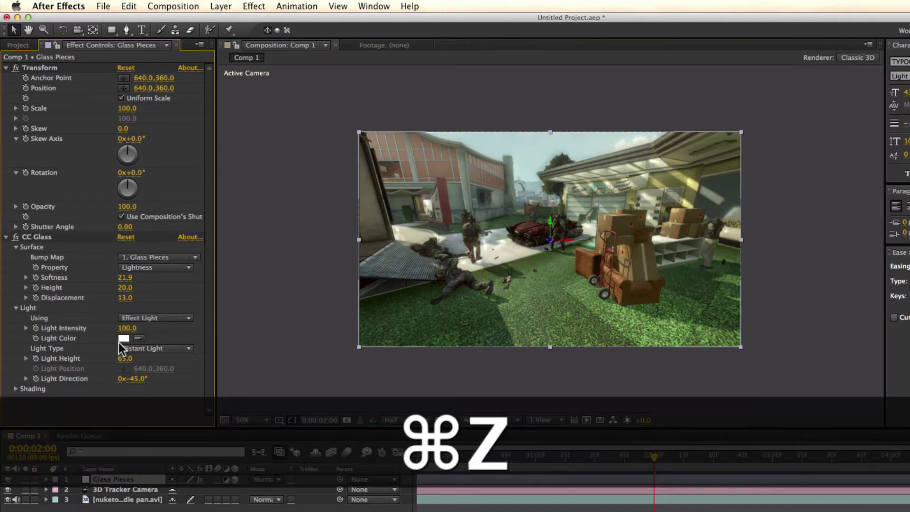
pyautogui.click(125, 338)
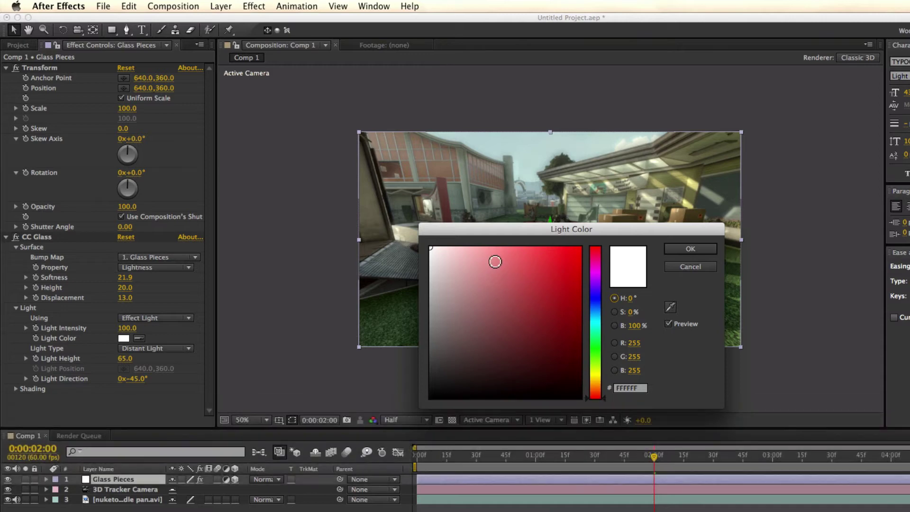
pyautogui.click(497, 261)
pyautogui.click(676, 253)
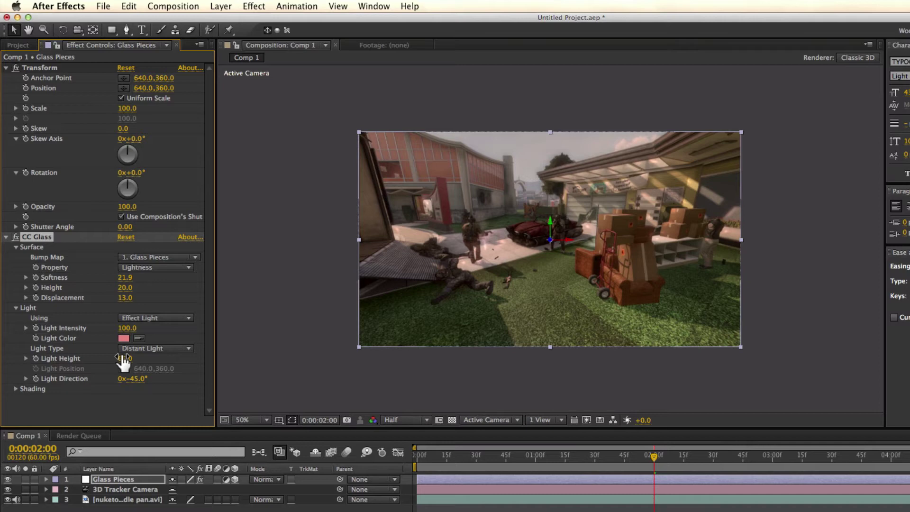
pyautogui.moveTo(124, 359); pyautogui.dragTo(126, 337)
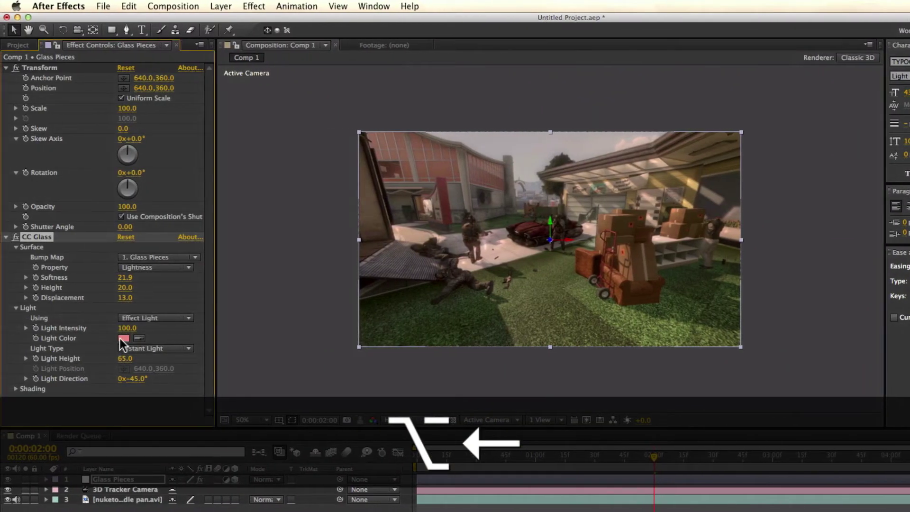
# Set the CC Glass light color to a light blue around B7DFFF
pyautogui.click(124, 338)
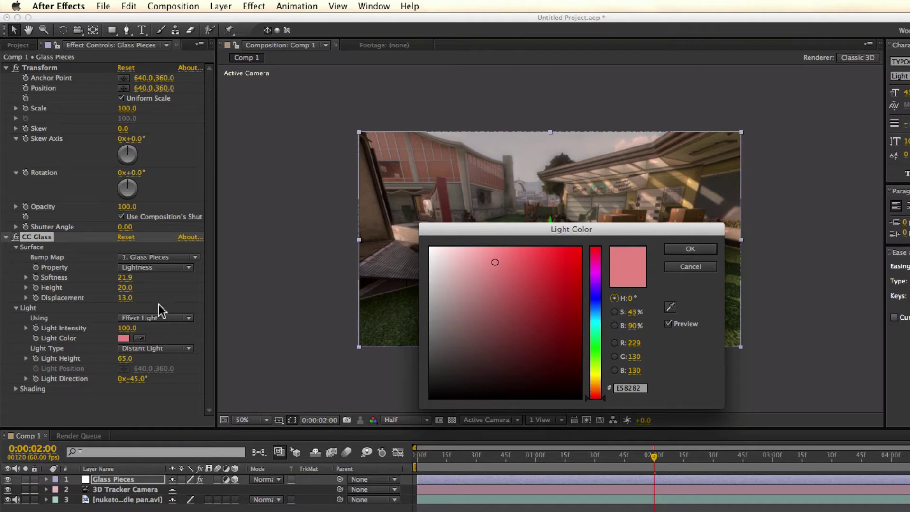
pyautogui.moveTo(495, 262); pyautogui.dragTo(473, 239)
pyautogui.moveTo(595, 303)
pyautogui.mouseDown()
pyautogui.moveTo(594, 325)
pyautogui.moveTo(598, 315)
pyautogui.mouseUp()
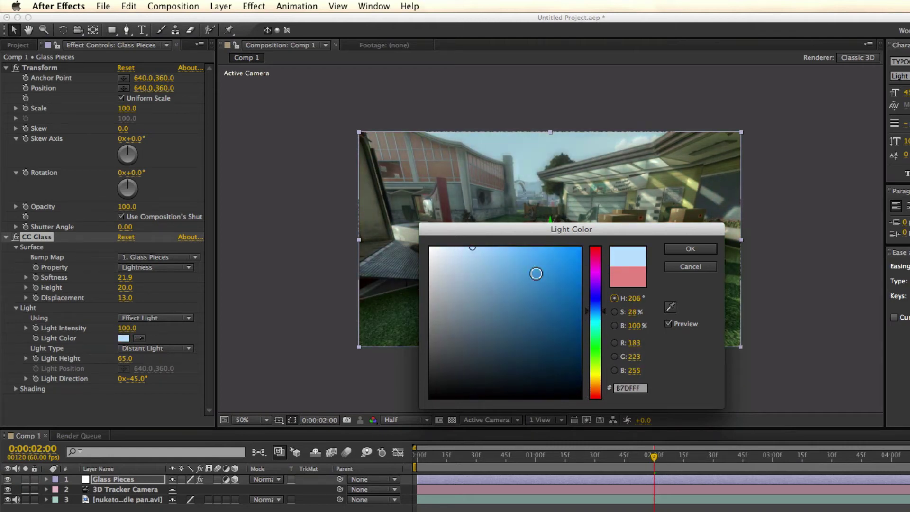
pyautogui.moveTo(471, 247)
pyautogui.mouseDown()
pyautogui.moveTo(459, 238)
pyautogui.moveTo(471, 243)
pyautogui.mouseUp()
pyautogui.click(674, 248)
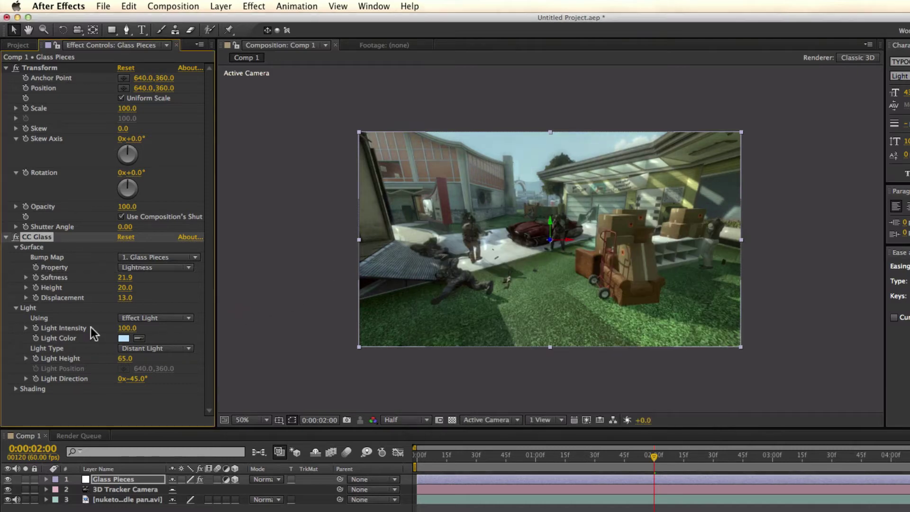
# Toggle the CC Glass effect off and on repeatedly to compare the footage with and without the glass look
pyautogui.click(16, 237)
pyautogui.click(16, 237)
pyautogui.click(16, 237)
pyautogui.click(16, 237)
pyautogui.click(16, 237)
pyautogui.click(16, 237)
pyautogui.click(16, 237)
pyautogui.click(17, 237)
pyautogui.click(16, 237)
pyautogui.click(16, 237)
pyautogui.click(16, 237)
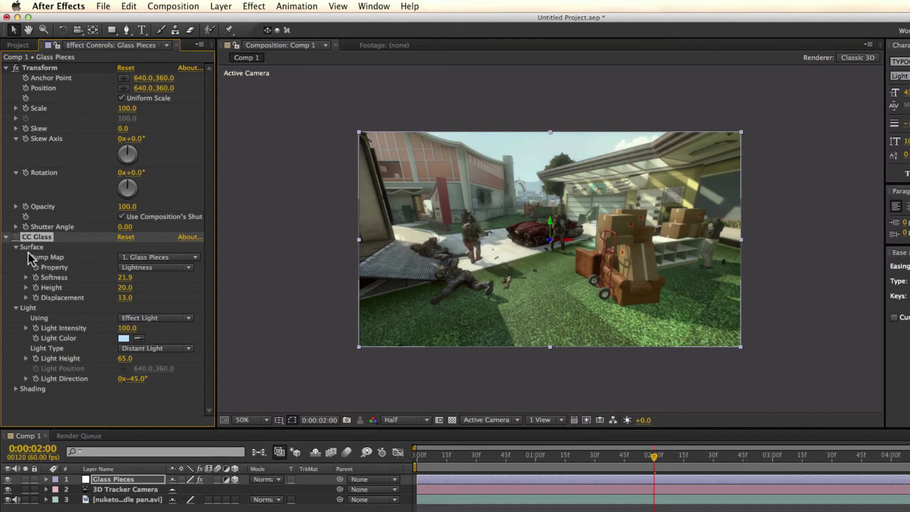
# Create a new spot light layer named Light 1 with the pale green color B5D0A8
pyautogui.click(143, 320)
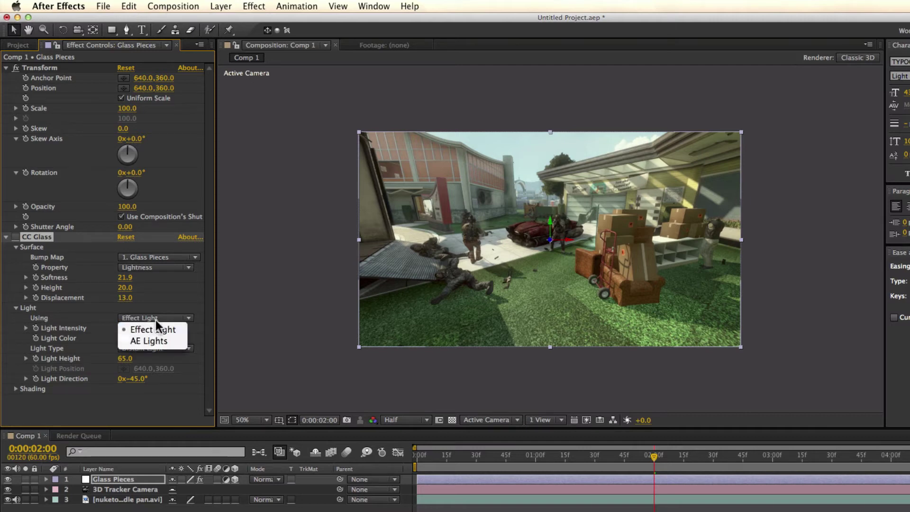
pyautogui.click(156, 321)
pyautogui.click(213, 7)
pyautogui.moveTo(227, 20)
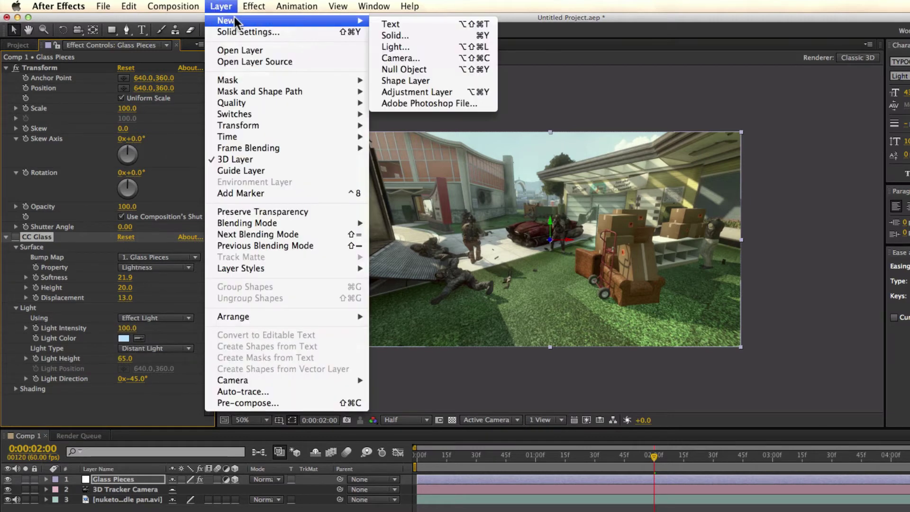
pyautogui.click(435, 48)
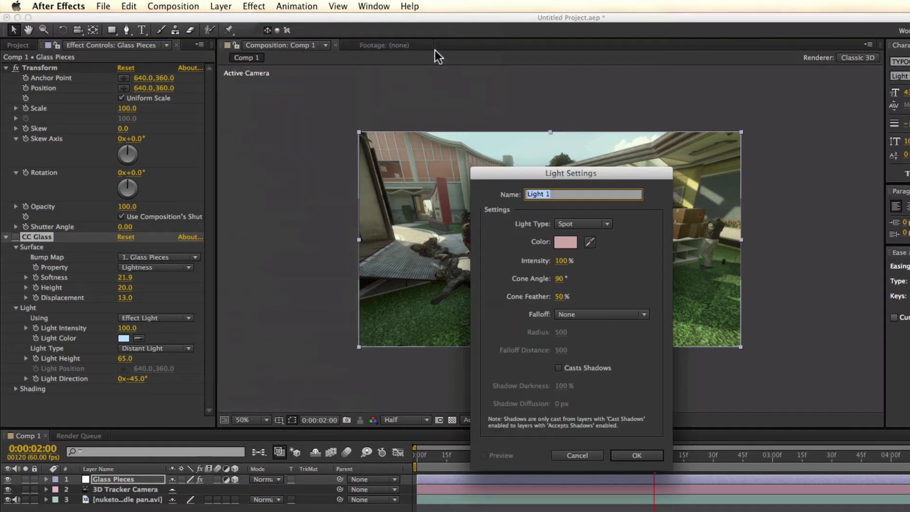
pyautogui.click(571, 244)
pyautogui.click(595, 304)
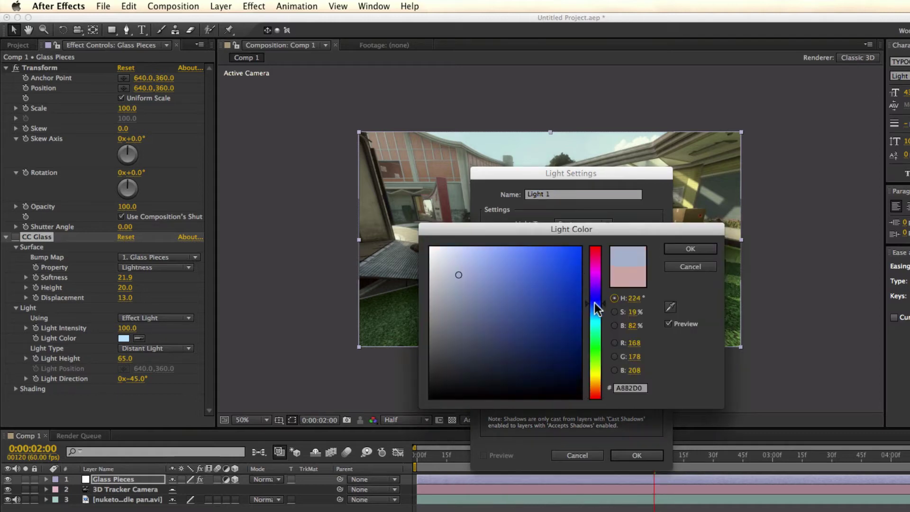
pyautogui.moveTo(596, 310); pyautogui.dragTo(591, 353)
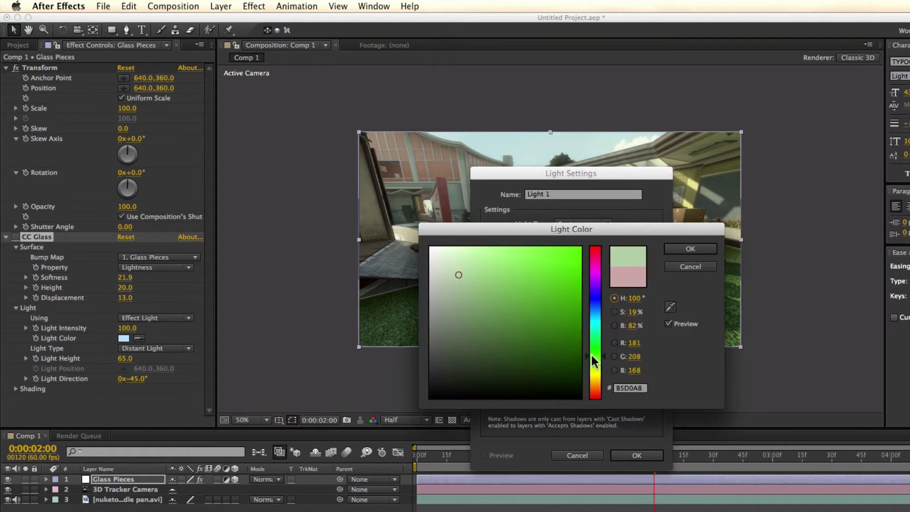
pyautogui.click(691, 250)
pyautogui.click(629, 459)
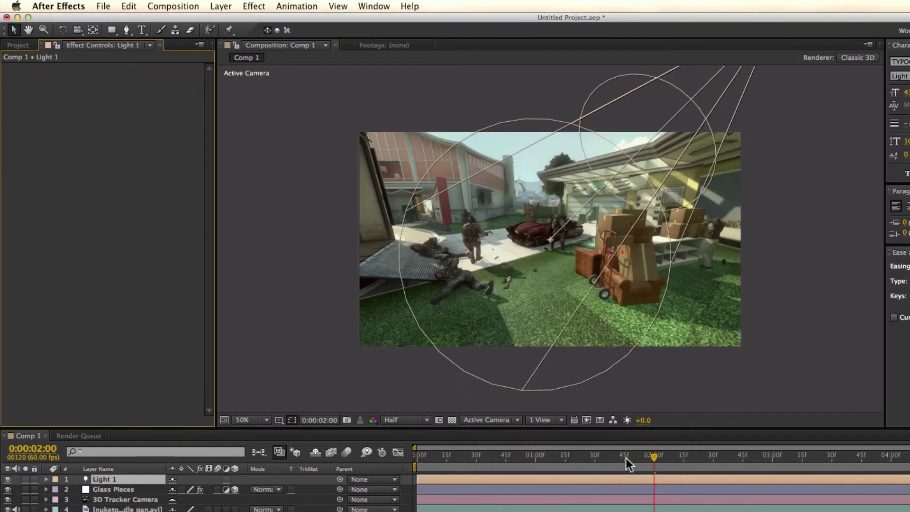
# Set the CC Glass effect on the Glass Pieces layer to use AE Lights
pyautogui.click(119, 490)
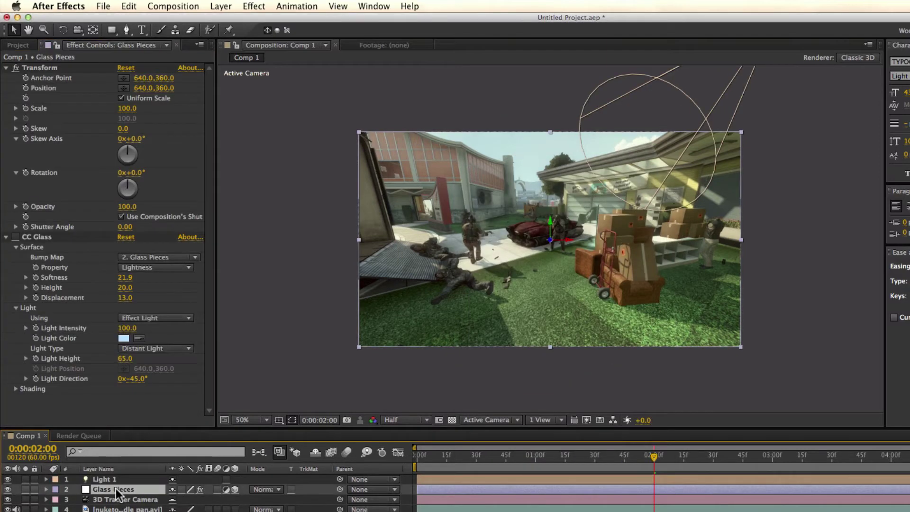
pyautogui.click(151, 318)
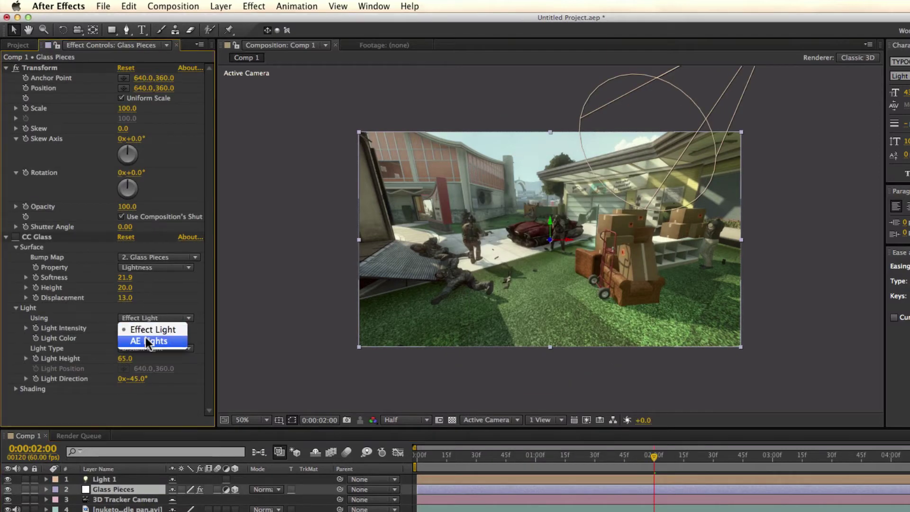
pyautogui.click(147, 339)
# Move the current time to 0:00:01:32 and turn the CC Glass effect back on
pyautogui.moveTo(655, 456); pyautogui.dragTo(598, 462)
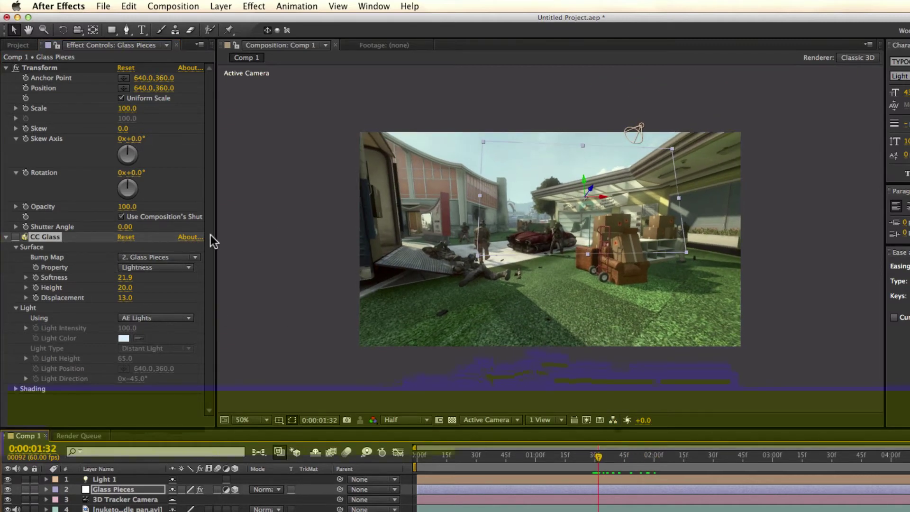
pyautogui.click(18, 244)
pyautogui.click(16, 238)
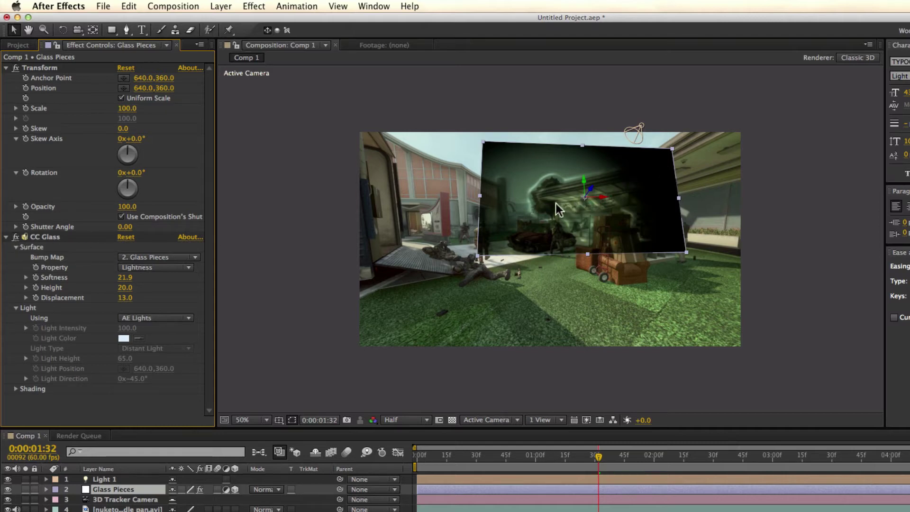
# Move Light 1 farther away from the glass layer along its depth axis
pyautogui.click(639, 125)
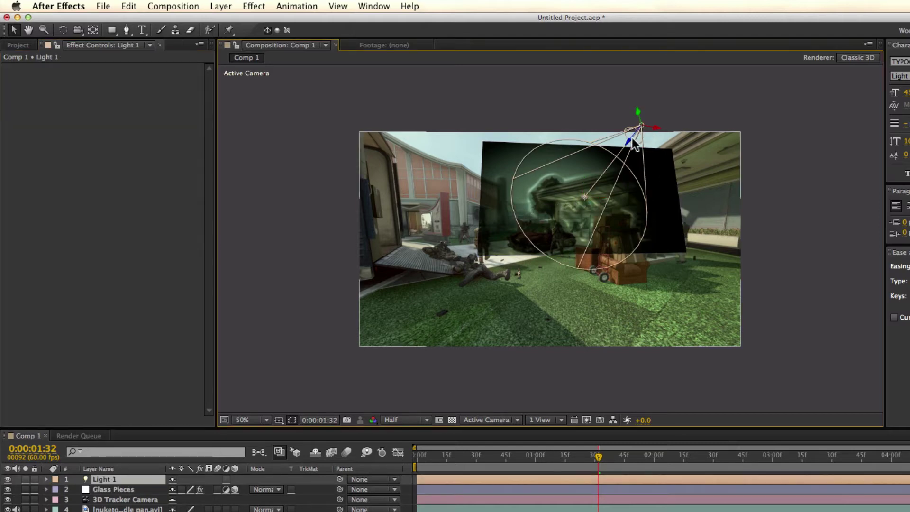
pyautogui.moveTo(633, 138); pyautogui.dragTo(654, 152)
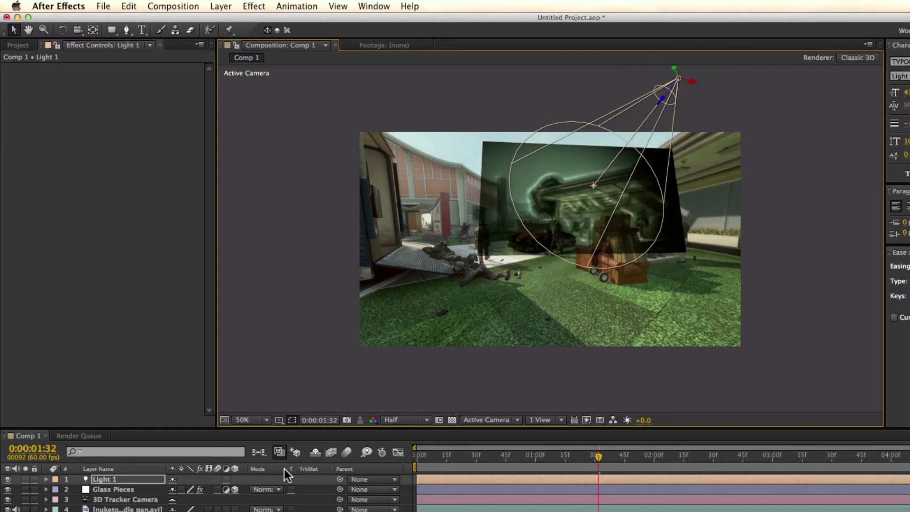
# Return the CC Glass lighting on Glass Pieces to Effect Light and delete the Light 1 layer
pyautogui.click(127, 490)
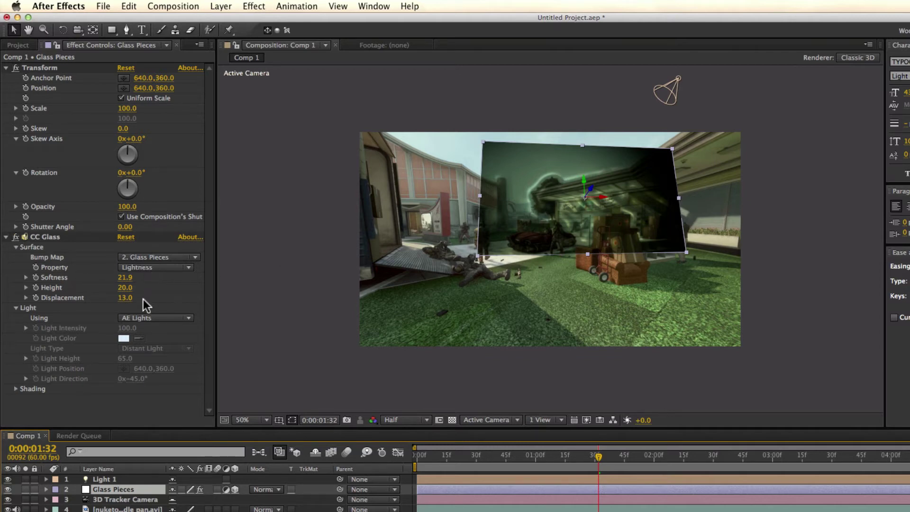
pyautogui.click(141, 319)
pyautogui.click(140, 329)
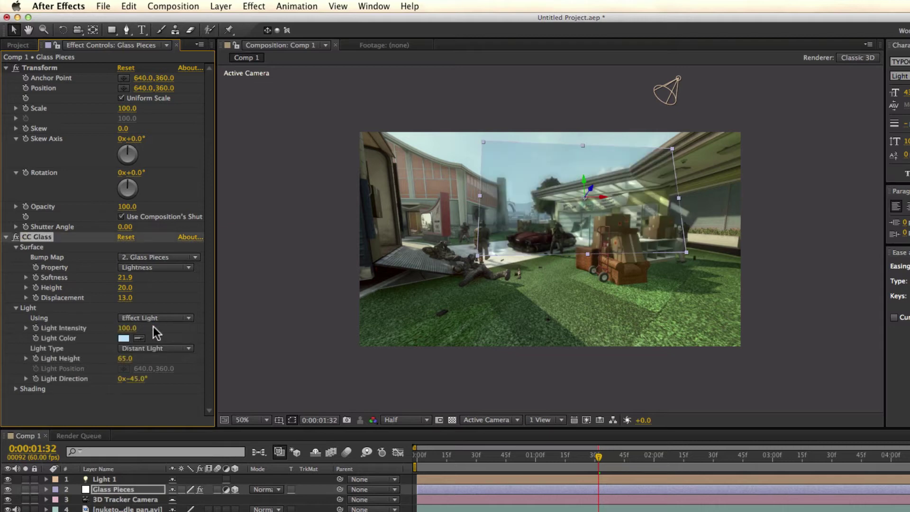
pyautogui.click(114, 480)
pyautogui.press('Delete')
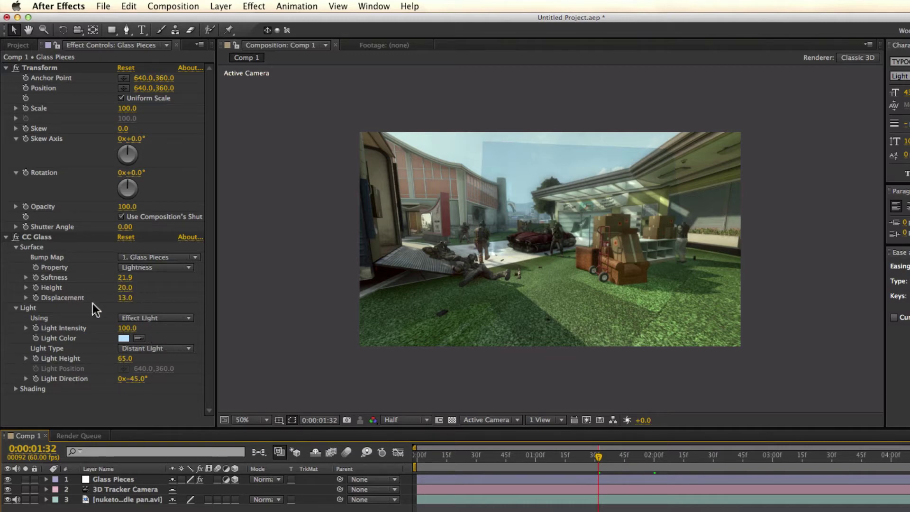
# Try the Point Light type in CC Glass, set Light Height to 24, and return the type to Distant Light
pyautogui.click(146, 348)
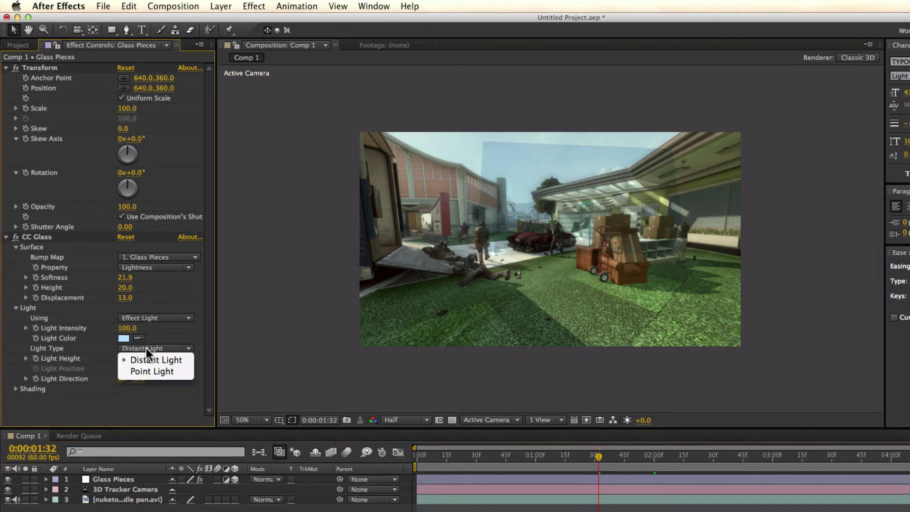
pyautogui.click(153, 371)
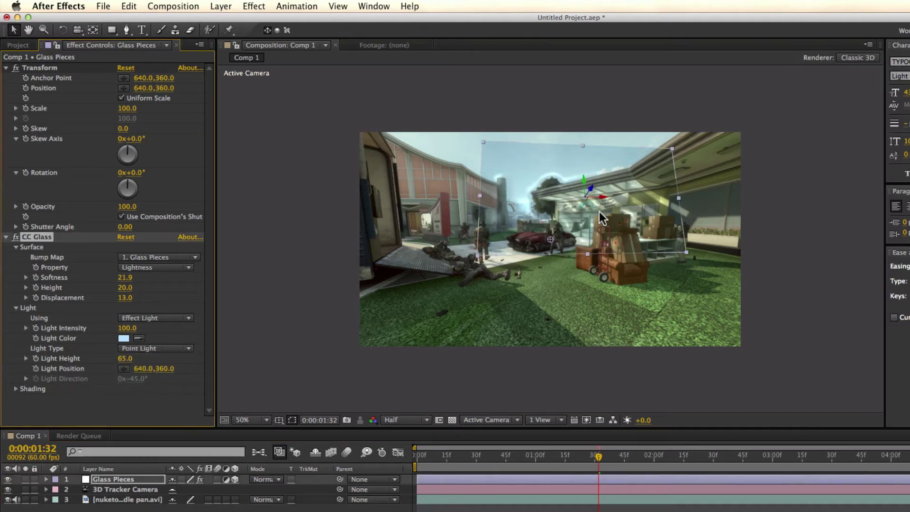
pyautogui.moveTo(128, 358); pyautogui.dragTo(231, 357)
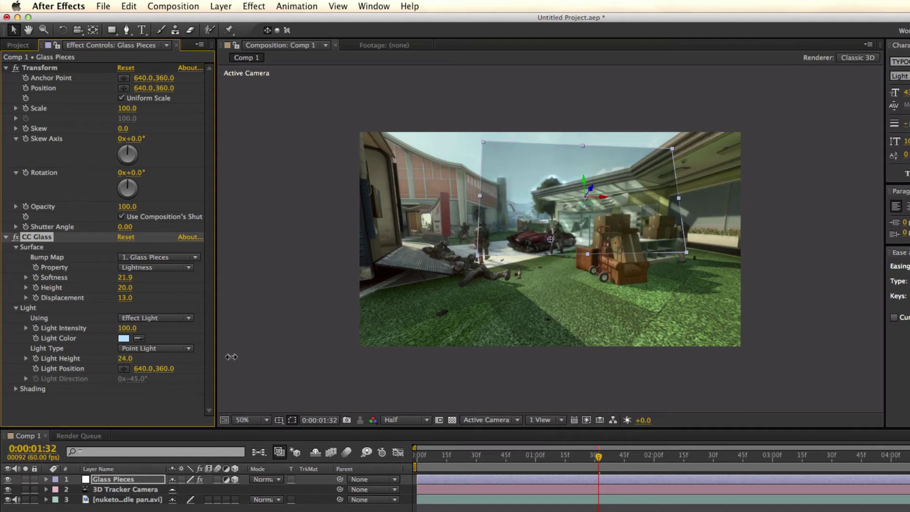
pyautogui.click(144, 348)
pyautogui.click(144, 363)
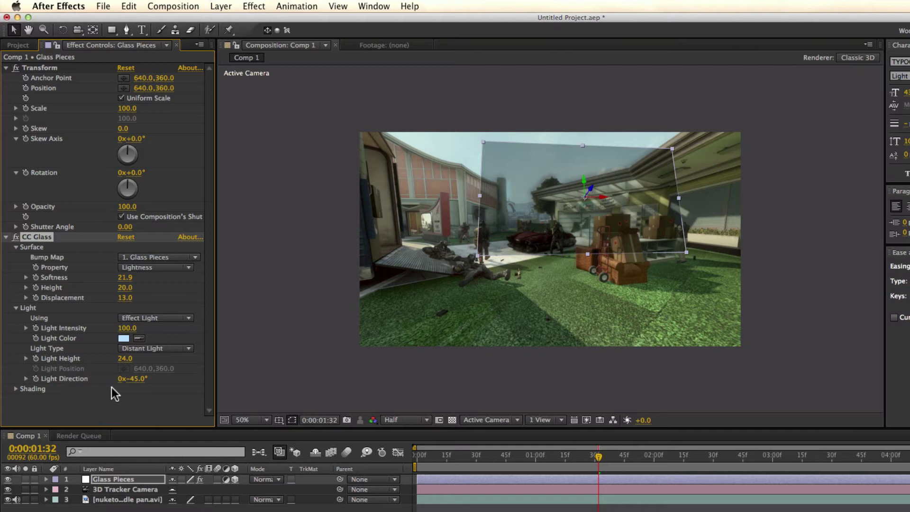
# Rotate the CC Glass Light Direction to 128°
pyautogui.moveTo(137, 390); pyautogui.dragTo(229, 391)
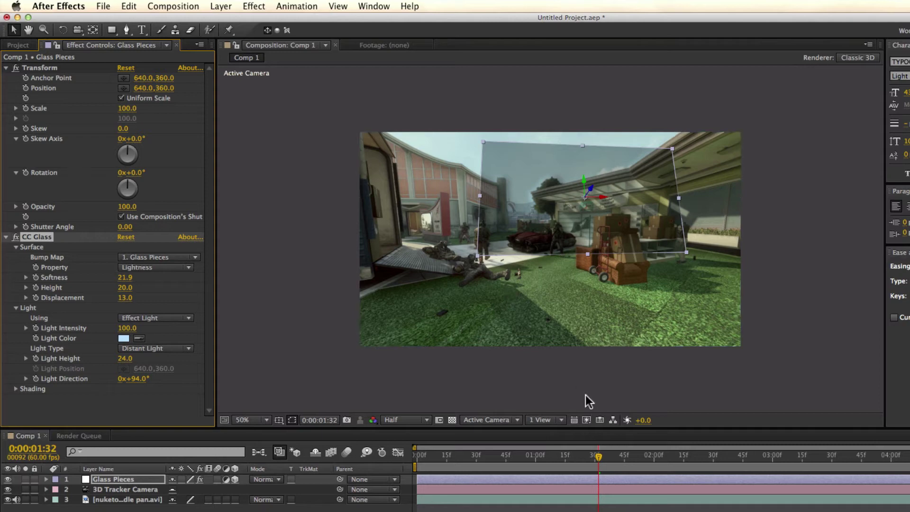
pyautogui.moveTo(139, 380); pyautogui.dragTo(163, 376)
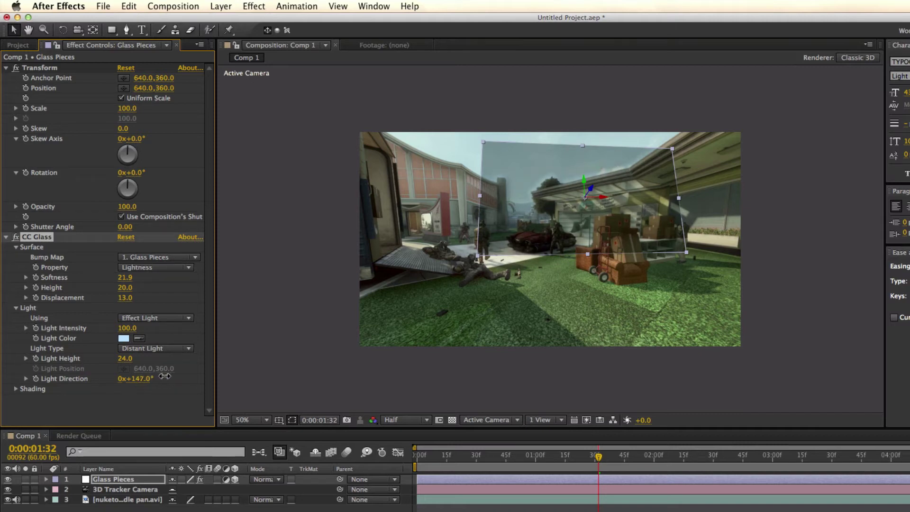
pyautogui.click(143, 406)
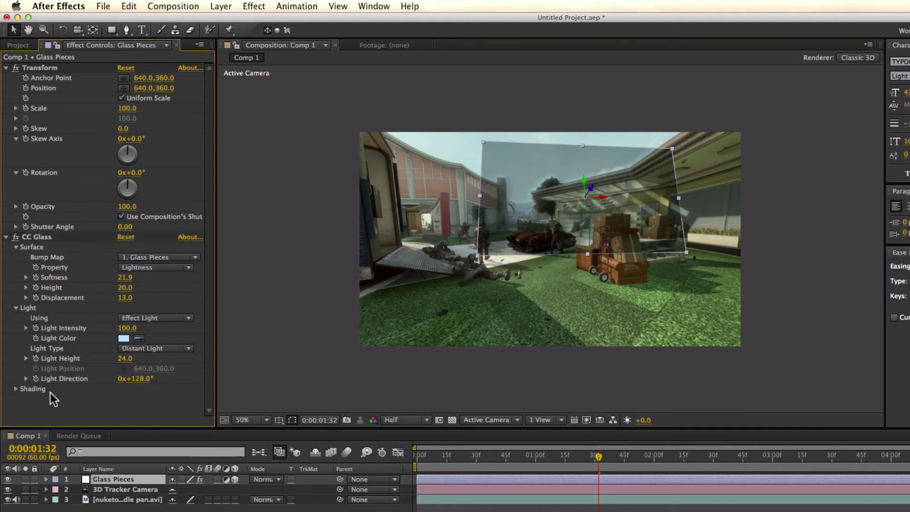
# Adjust the Specular value in the CC Glass shading settings, and collapse the Shading and Light groups
pyautogui.click(16, 388)
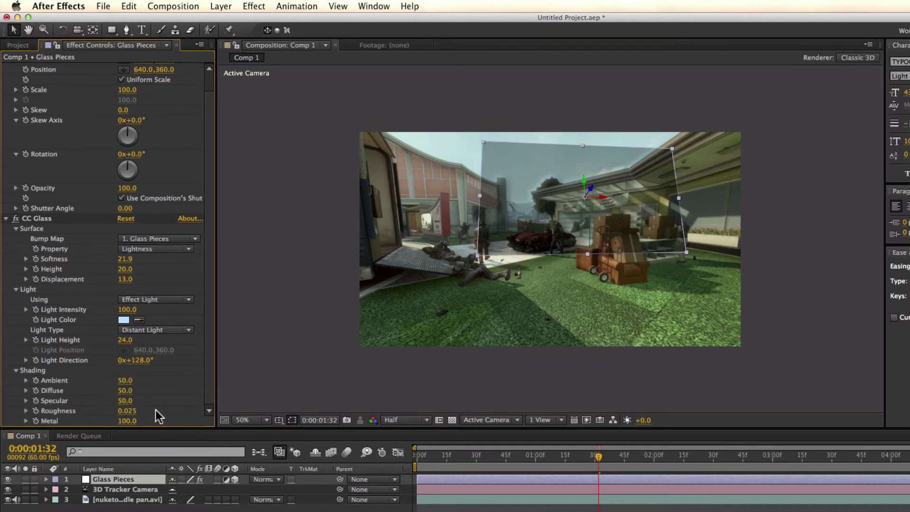
pyautogui.moveTo(125, 401)
pyautogui.mouseDown()
pyautogui.moveTo(165, 406)
pyautogui.moveTo(126, 401)
pyautogui.moveTo(183, 397)
pyautogui.moveTo(139, 395)
pyautogui.mouseUp()
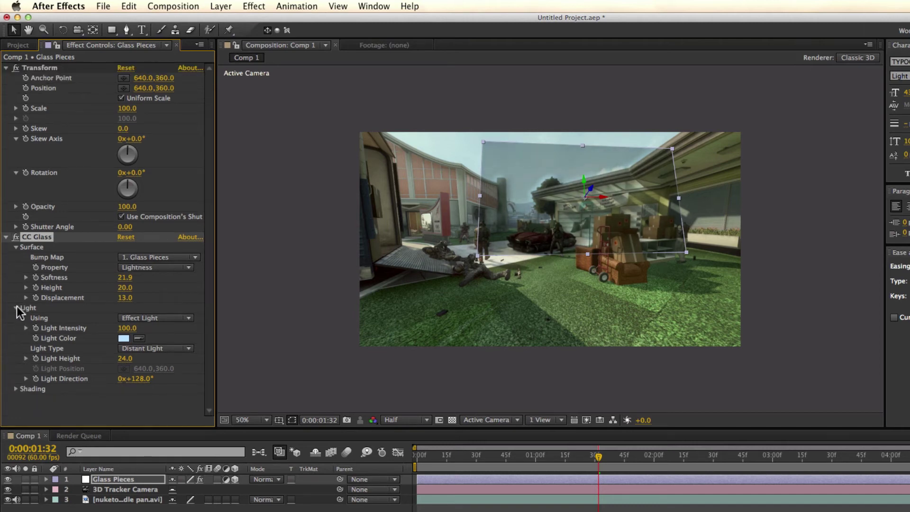
pyautogui.click(16, 308)
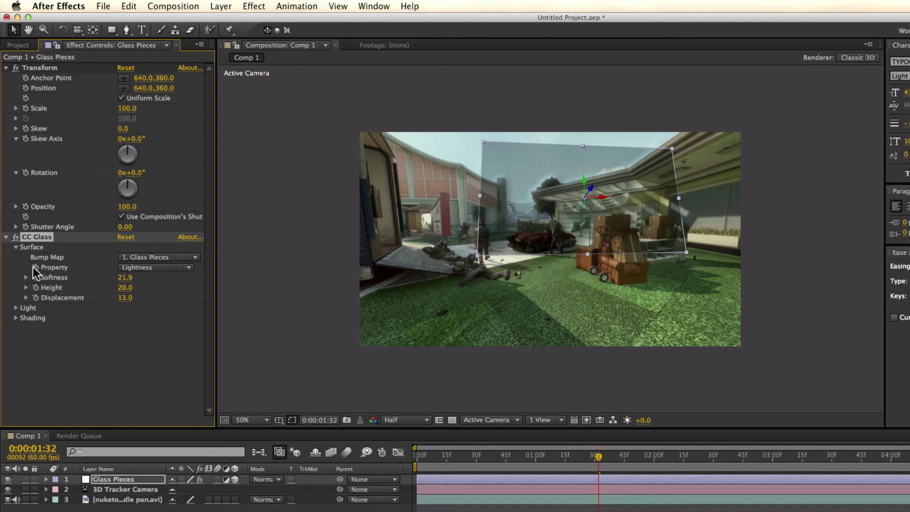
# Delete the tuned CC Glass effect from Glass Pieces and apply a fresh CC Glass effect below Transform
pyautogui.click(17, 247)
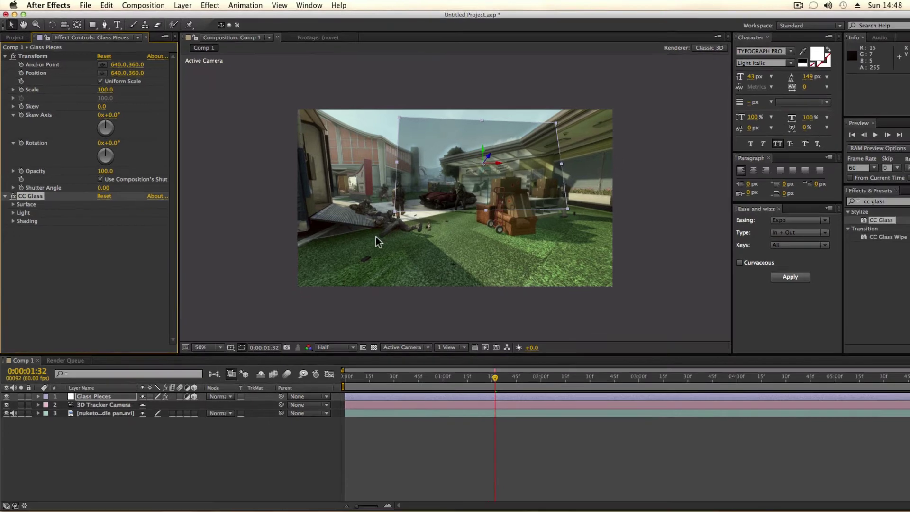
pyautogui.press('Delete')
pyautogui.click(847, 213)
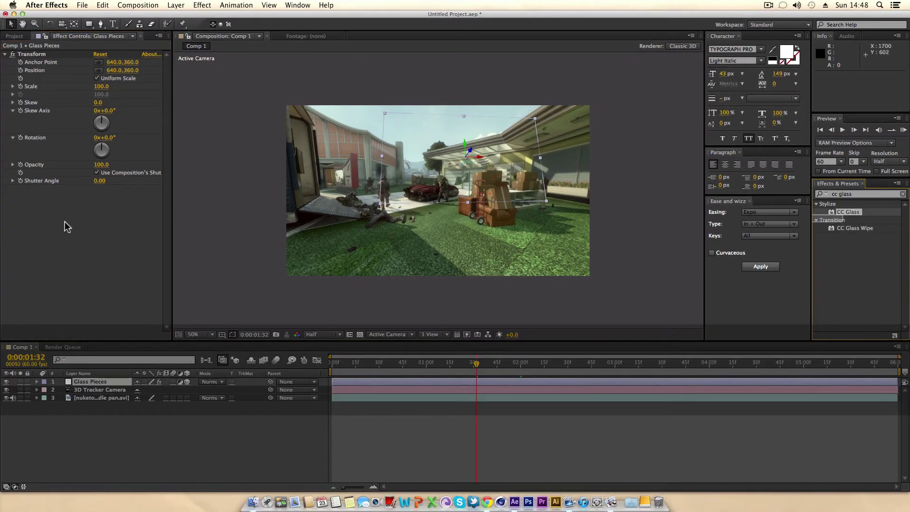
pyautogui.moveTo(849, 214); pyautogui.dragTo(75, 202)
# Set the Displacement in the CC Glass surface settings to 39
pyautogui.click(13, 196)
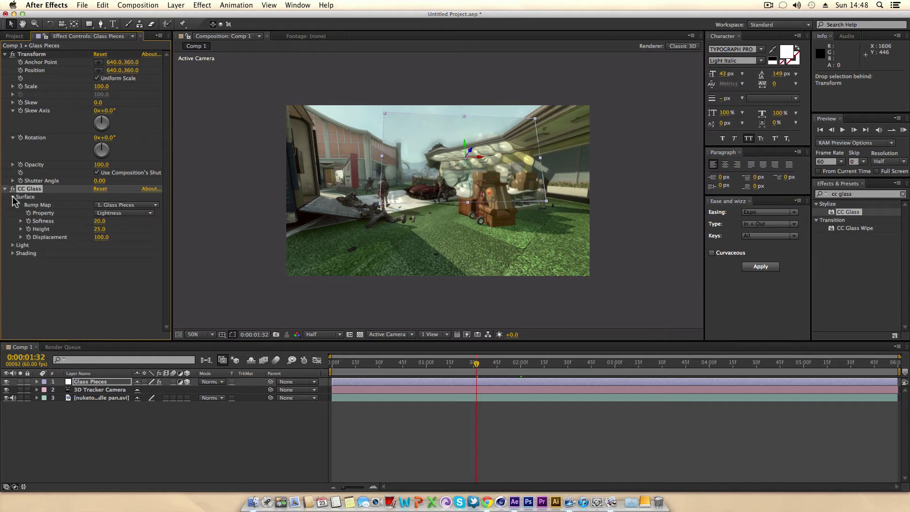
pyautogui.moveTo(102, 237); pyautogui.dragTo(75, 236)
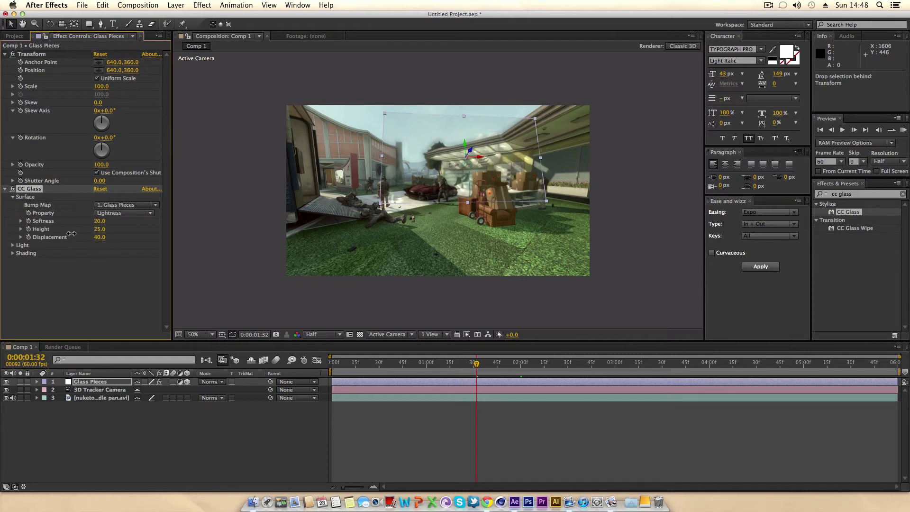
pyautogui.moveTo(70, 235); pyautogui.dragTo(71, 234)
# Look through the CC Glass light settings and its Light Color without changing them, and collapse the effect
pyautogui.click(12, 245)
pyautogui.click(99, 269)
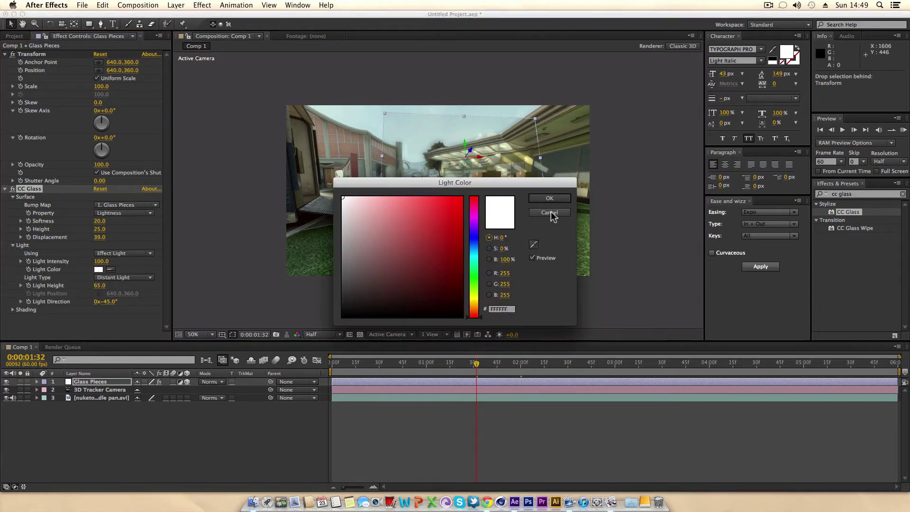
pyautogui.click(550, 212)
pyautogui.click(13, 216)
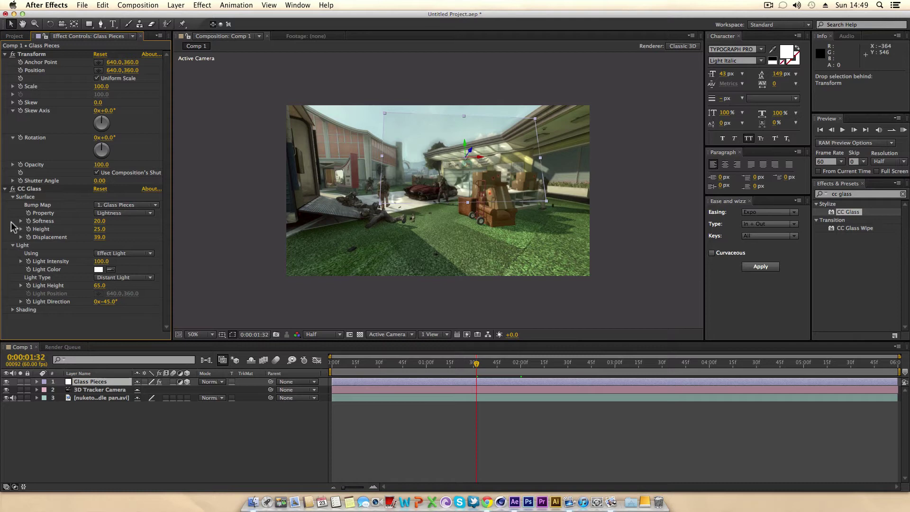
pyautogui.click(13, 246)
pyautogui.click(5, 189)
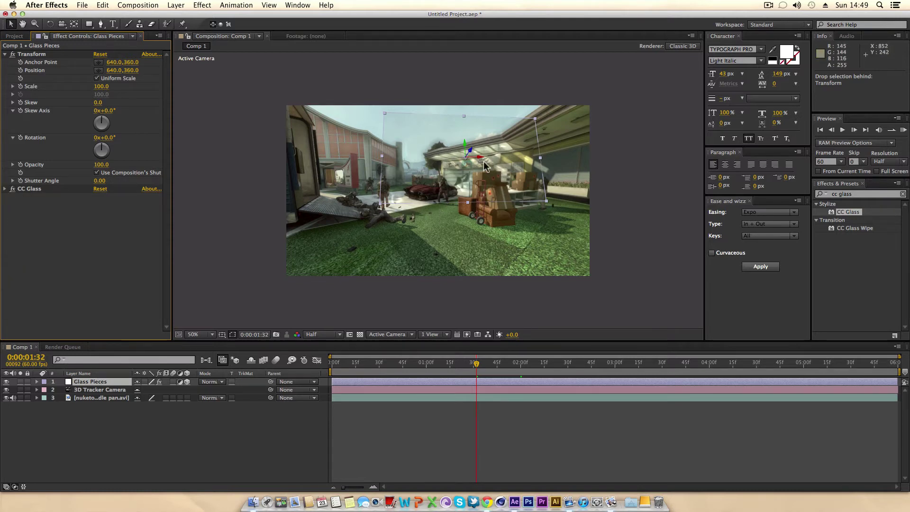
# Apply the Curves effect to Glass Pieces below CC Glass and raise the RGB highlights slightly while anchoring the shadows
pyautogui.click(861, 195)
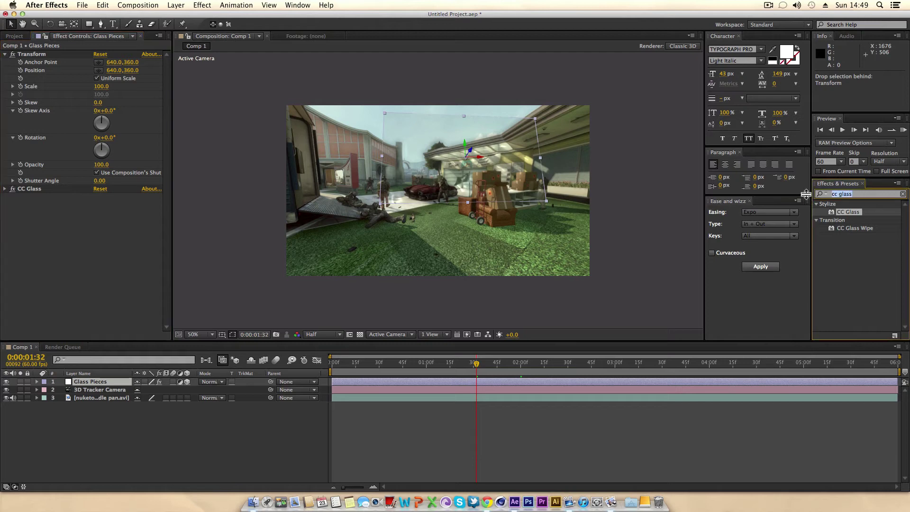
pyautogui.write('curves')
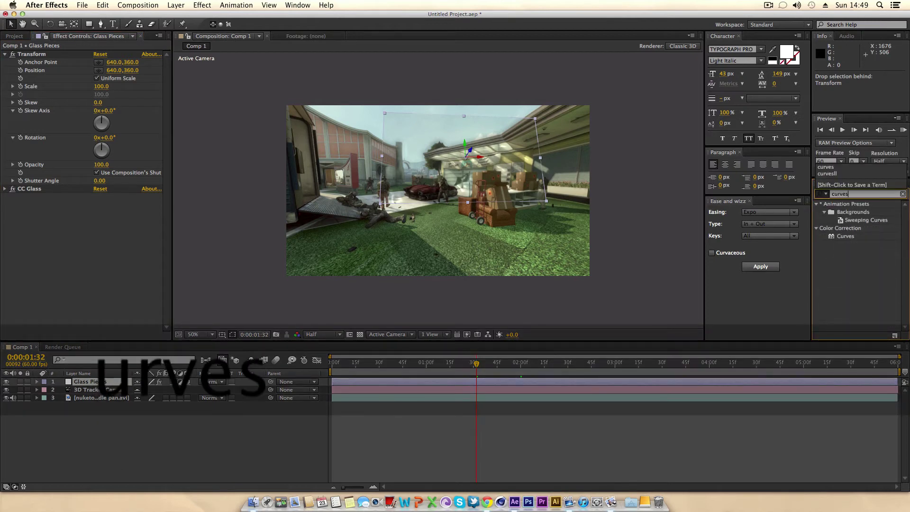
pyautogui.moveTo(854, 236); pyautogui.dragTo(81, 239)
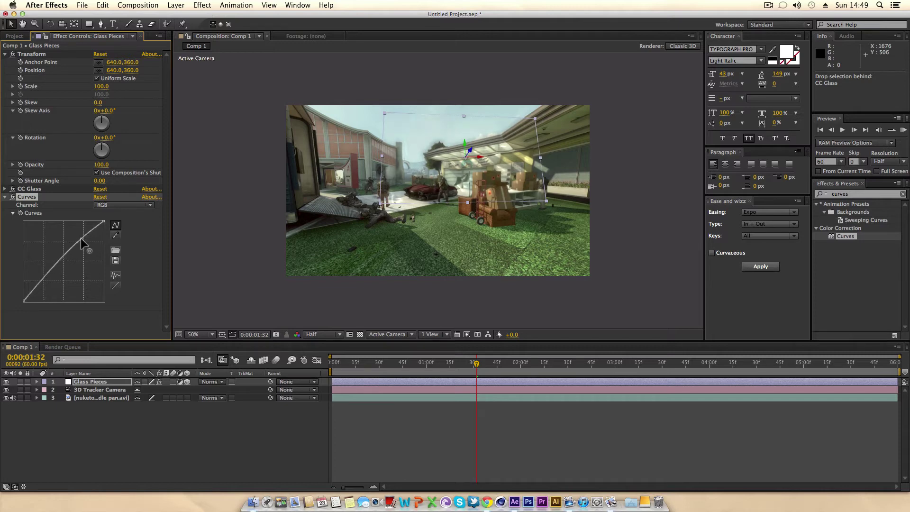
pyautogui.moveTo(43, 282); pyautogui.dragTo(42, 281)
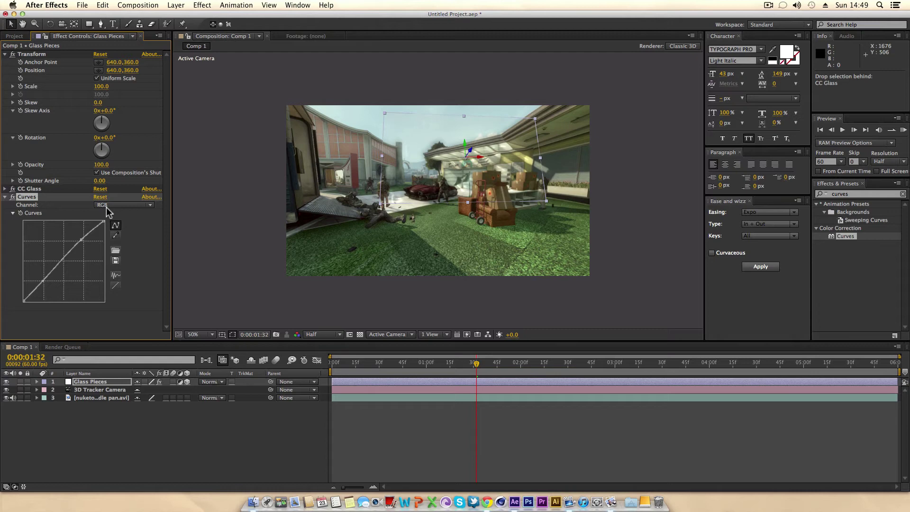
# Switch Curves to the Blue channel and raise its upper part slightly, with a second control point in the shadows
pyautogui.click(106, 207)
pyautogui.click(115, 245)
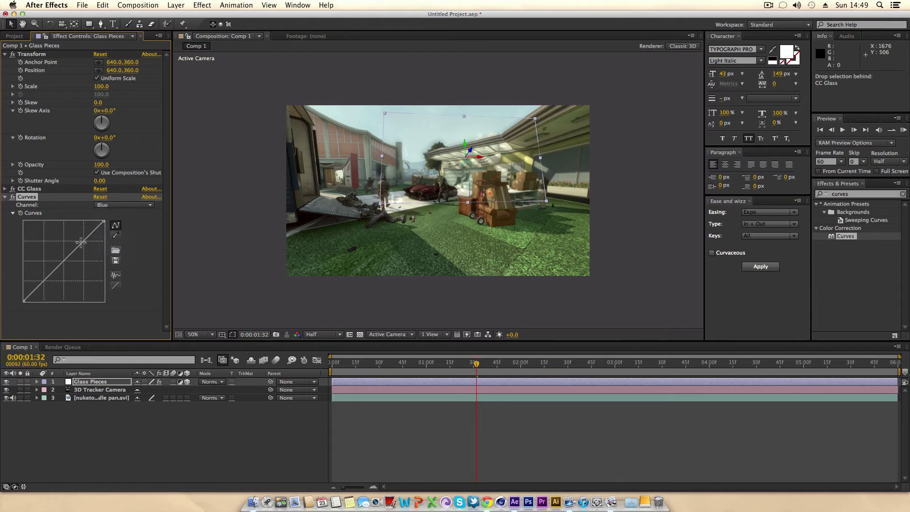
pyautogui.moveTo(81, 241); pyautogui.dragTo(80, 241)
pyautogui.click(42, 282)
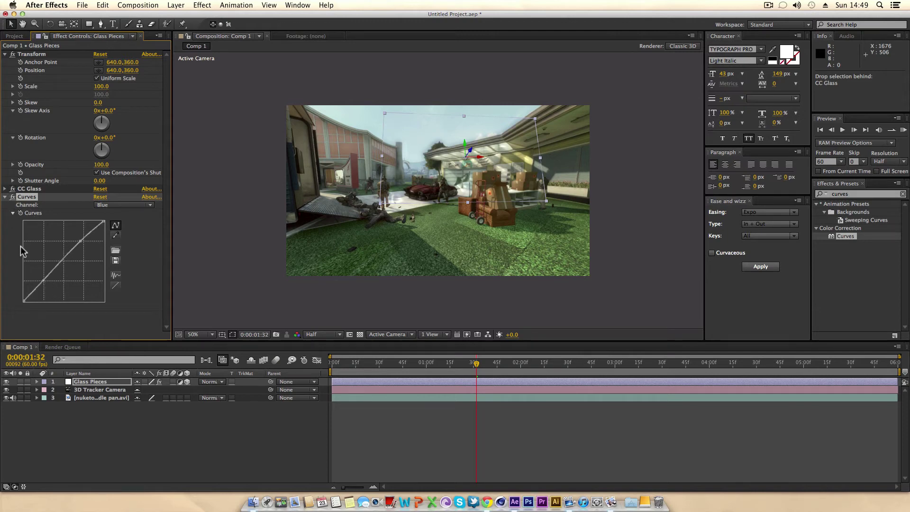
# Compare the footage with the Glass Pieces layer hidden and shown, and deselect the layer
pyautogui.click(6, 381)
pyautogui.click(7, 383)
pyautogui.click(79, 431)
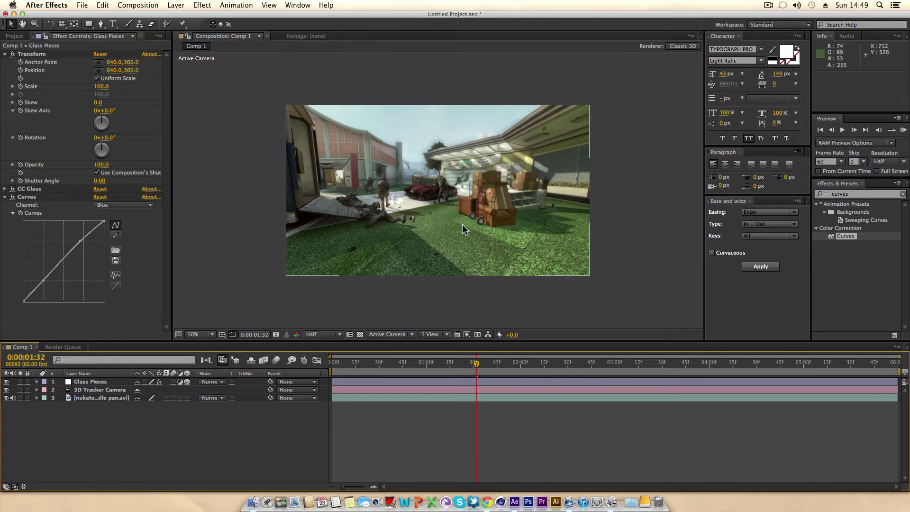
# Turn off 3D for Glass Pieces and draw a triangular mask on it around the car with the Pen tool
pyautogui.click(32, 54)
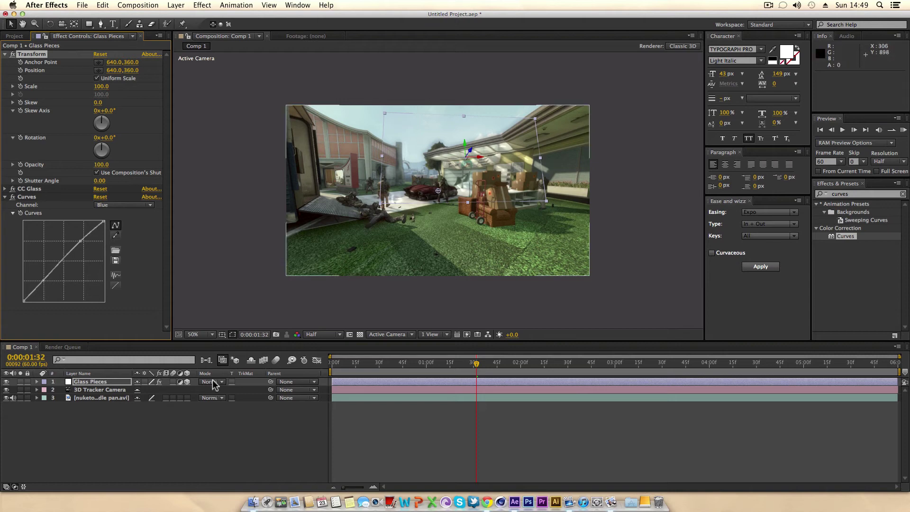
pyautogui.click(188, 382)
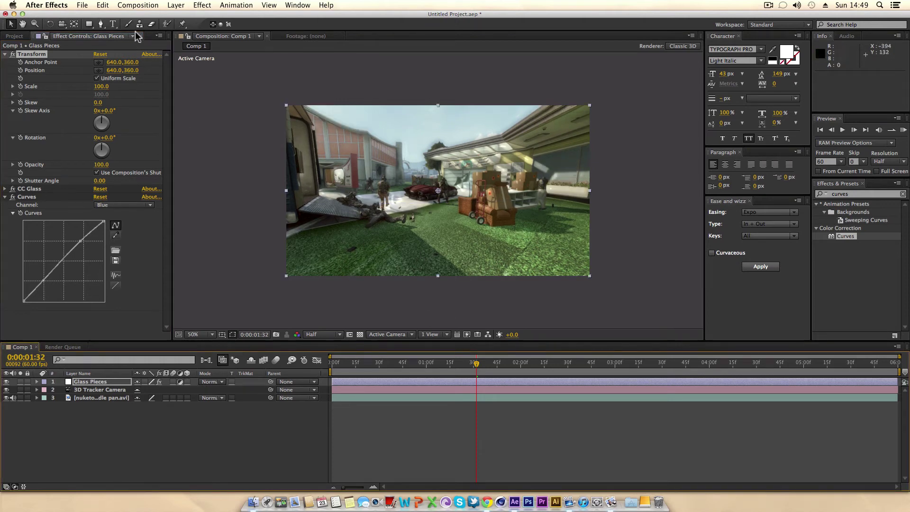
pyautogui.click(101, 24)
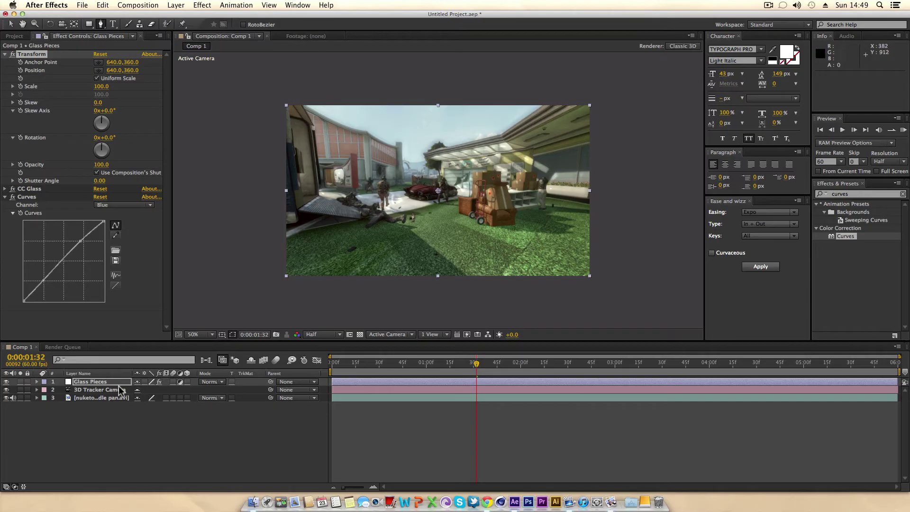
pyautogui.click(111, 383)
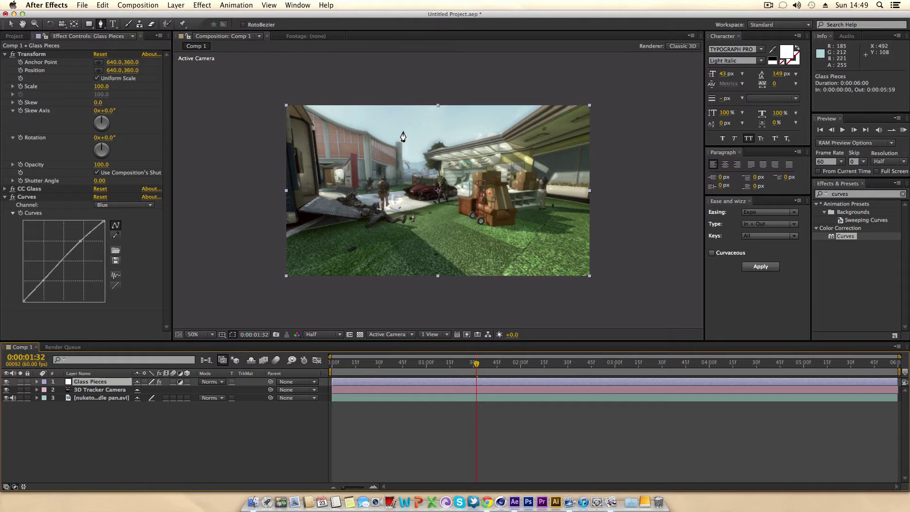
pyautogui.click(402, 130)
pyautogui.click(495, 209)
pyautogui.click(373, 214)
pyautogui.click(403, 130)
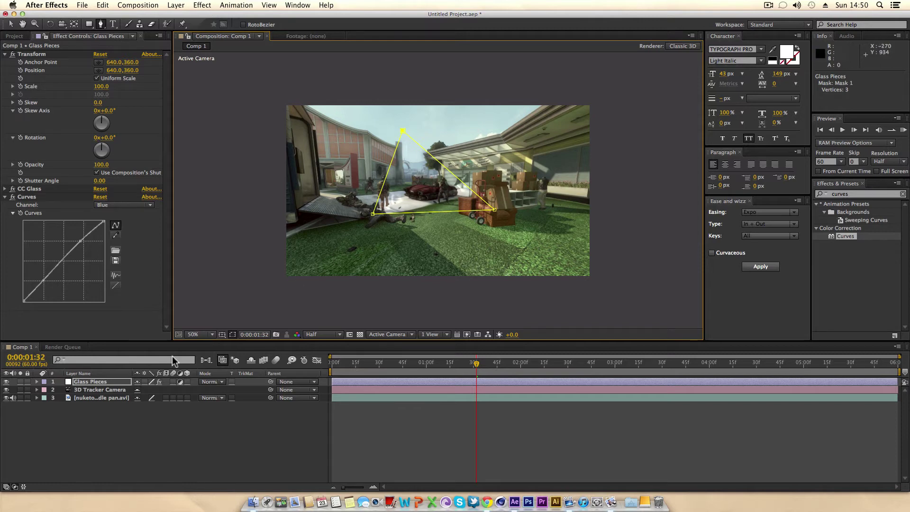
pyautogui.press('v')
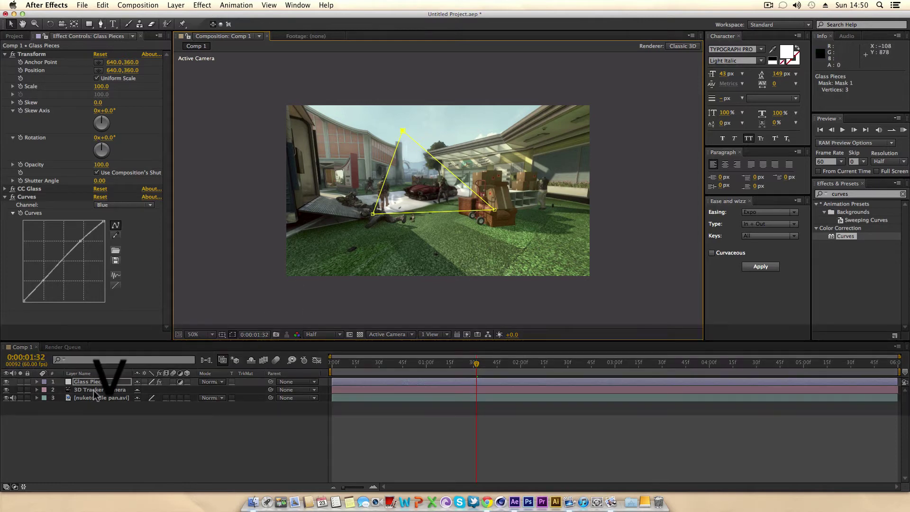
# Reveal the Mask 1 properties on Glass Pieces, try other mask modes including Difference, and return the mode to Add
pyautogui.click(102, 382)
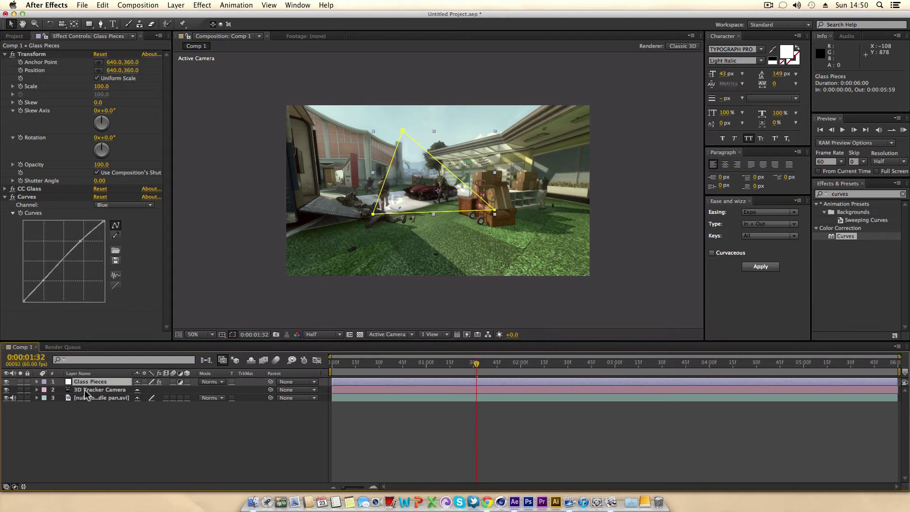
pyautogui.press('m')
pyautogui.press('m')
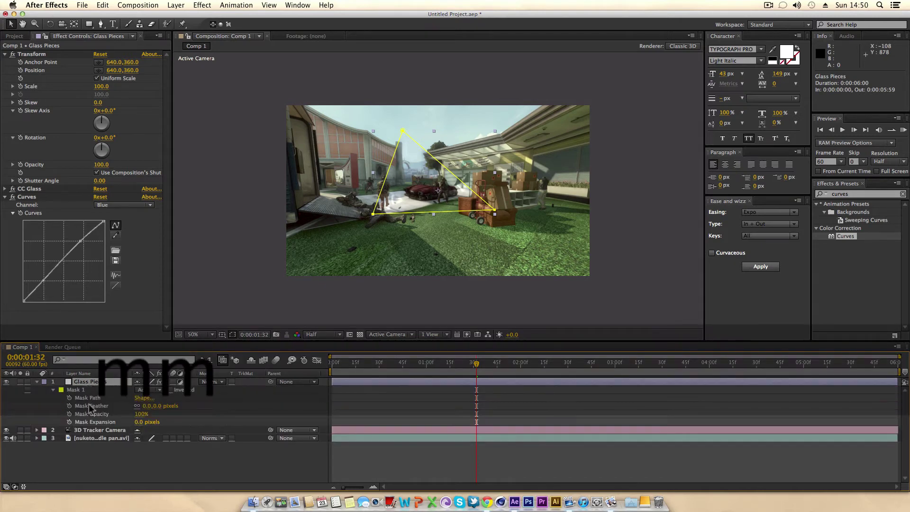
pyautogui.click(147, 390)
pyautogui.click(151, 415)
pyautogui.click(149, 390)
pyautogui.click(161, 453)
pyautogui.click(152, 387)
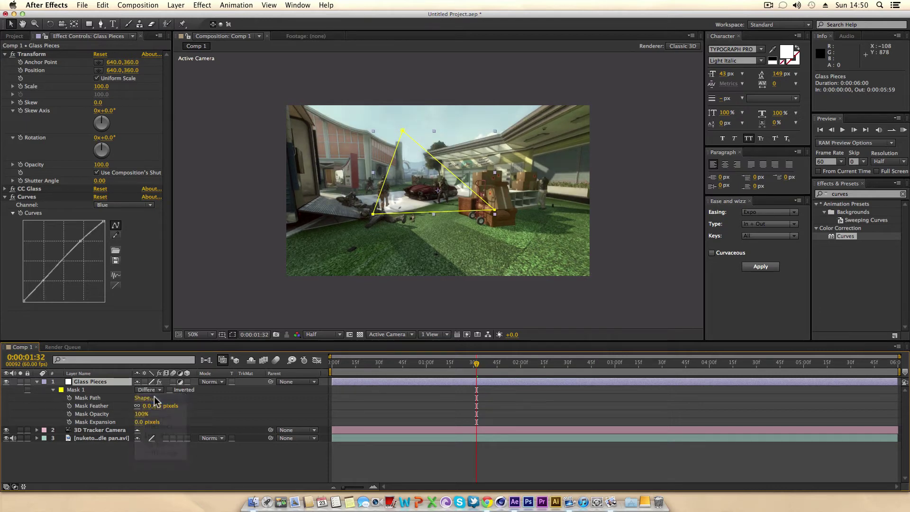
pyautogui.click(152, 399)
pyautogui.click(149, 389)
pyautogui.click(151, 408)
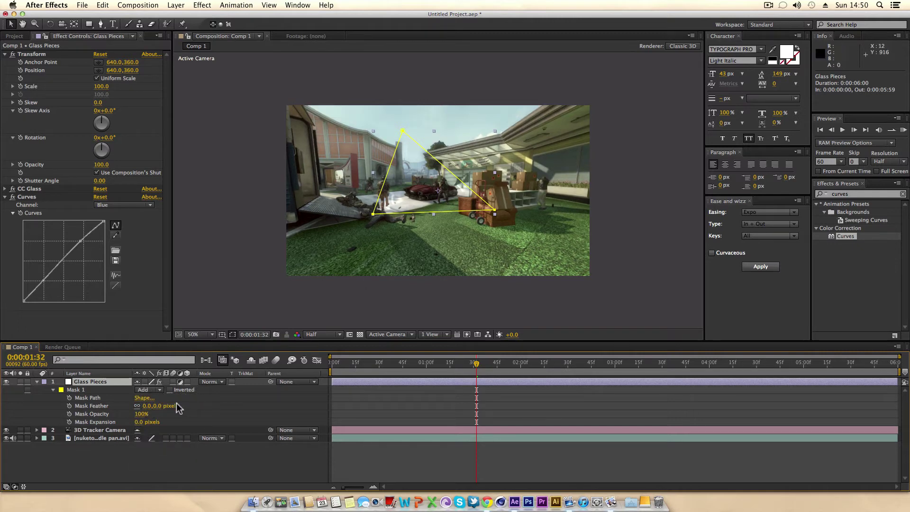
# Try adjusting a Mask 1 property value, undo the change, and collapse the Glass Pieces layer
pyautogui.moveTo(160, 415); pyautogui.dragTo(172, 410)
pyautogui.press('super+z')
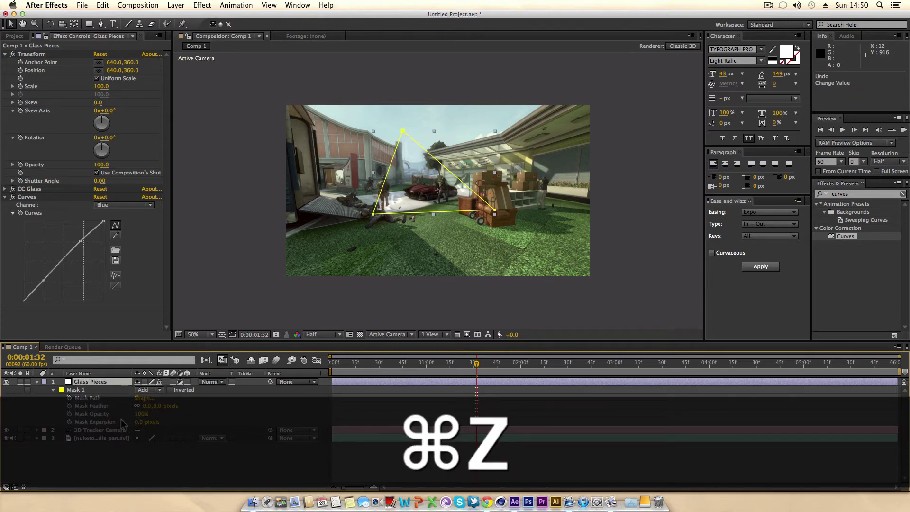
pyautogui.click(38, 385)
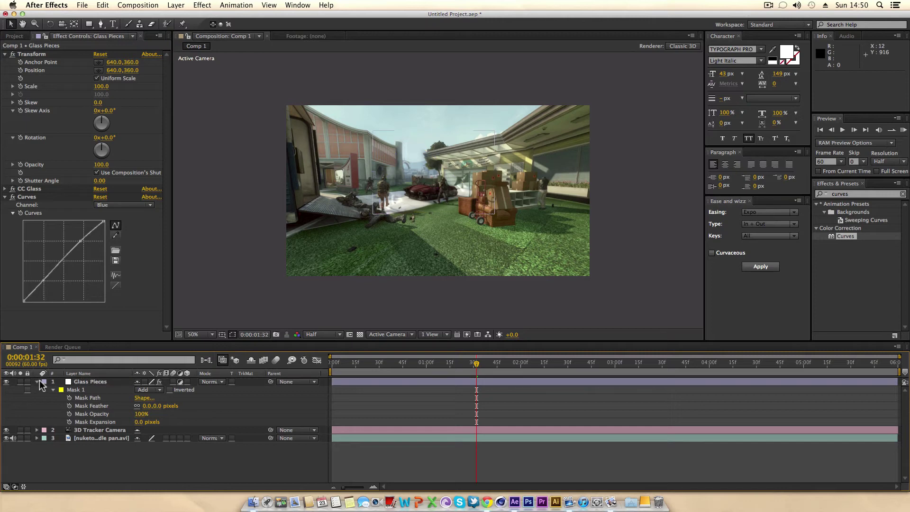
pyautogui.click(37, 382)
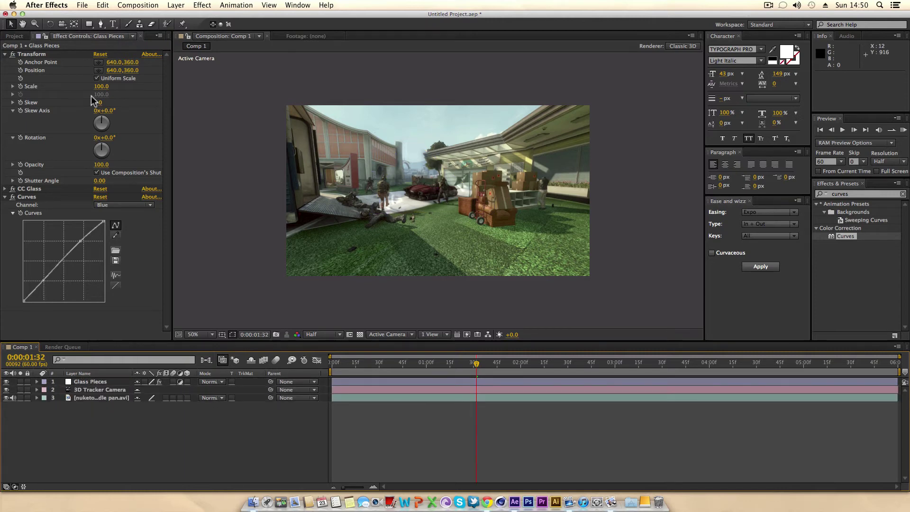
# Set the Scale in the Transform effect to 127 and turn 3D back on for Glass Pieces
pyautogui.moveTo(102, 93); pyautogui.dragTo(114, 90)
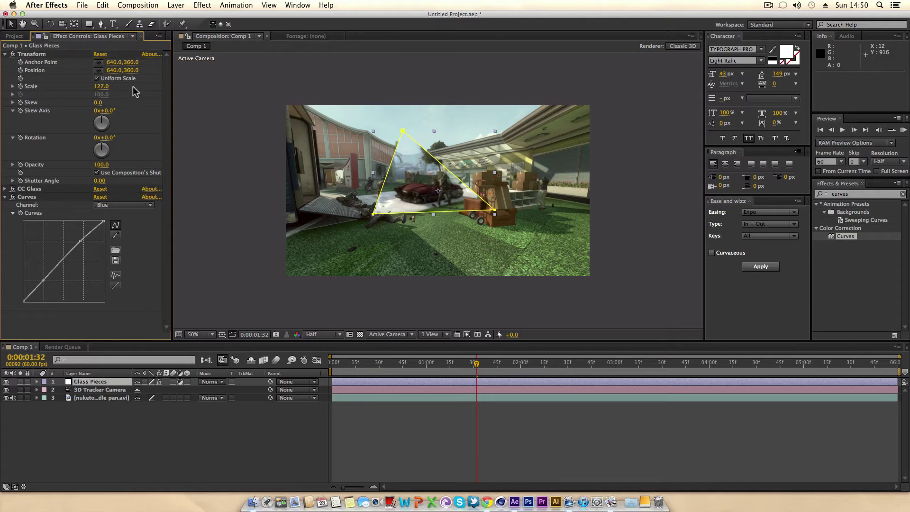
pyautogui.click(212, 257)
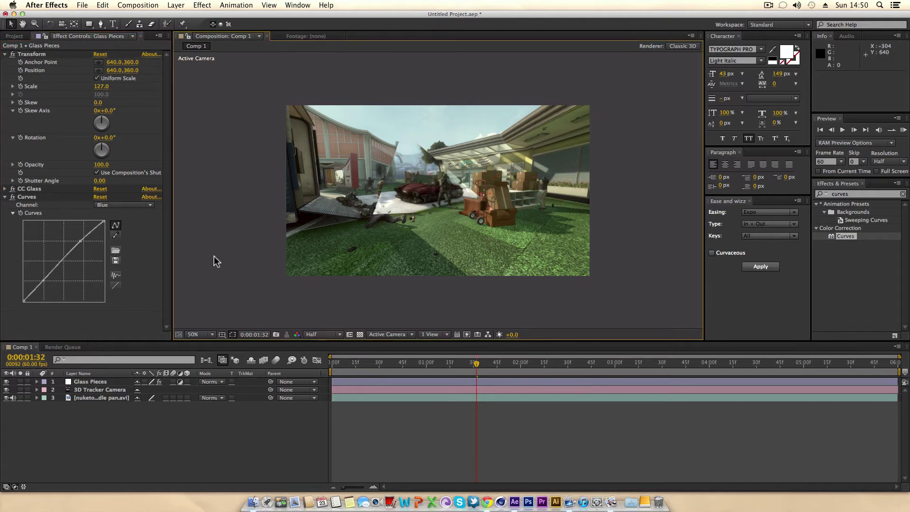
pyautogui.click(187, 382)
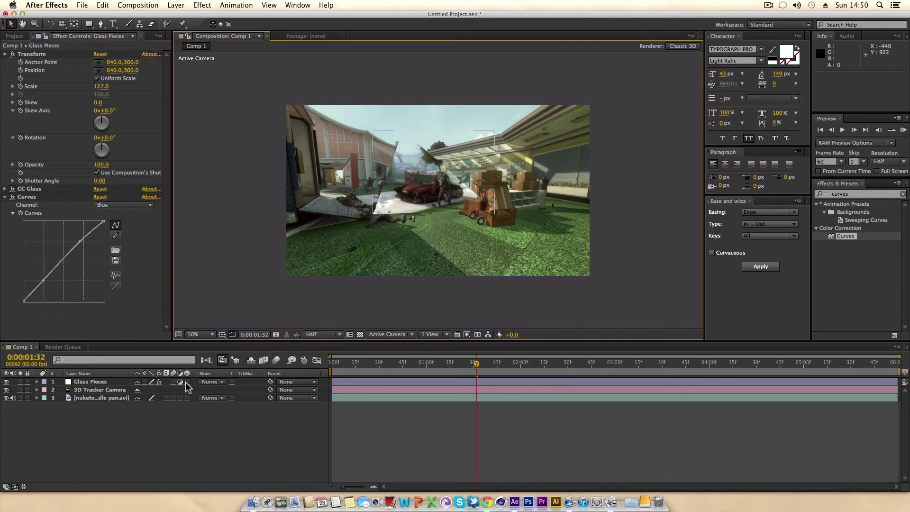
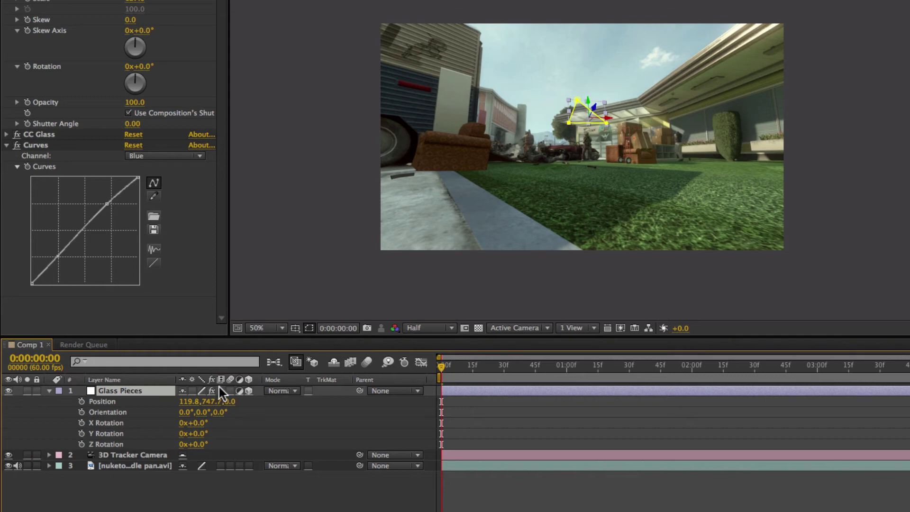
# Start Position and Orientation keyframes on Glass Pieces at the first frame, and set Position to 561.8, 767.7, 284.0 at 0:00:01:15
pyautogui.click(82, 401)
pyautogui.click(81, 412)
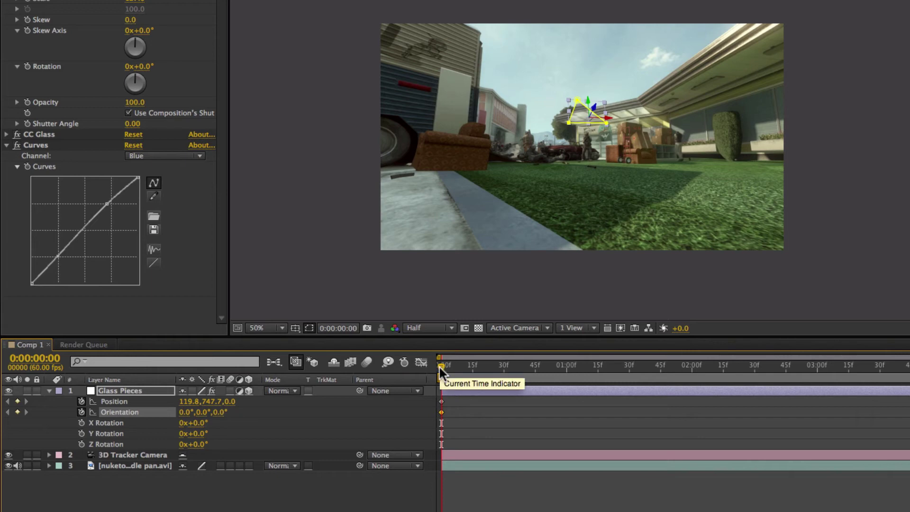
pyautogui.moveTo(439, 366); pyautogui.dragTo(598, 374)
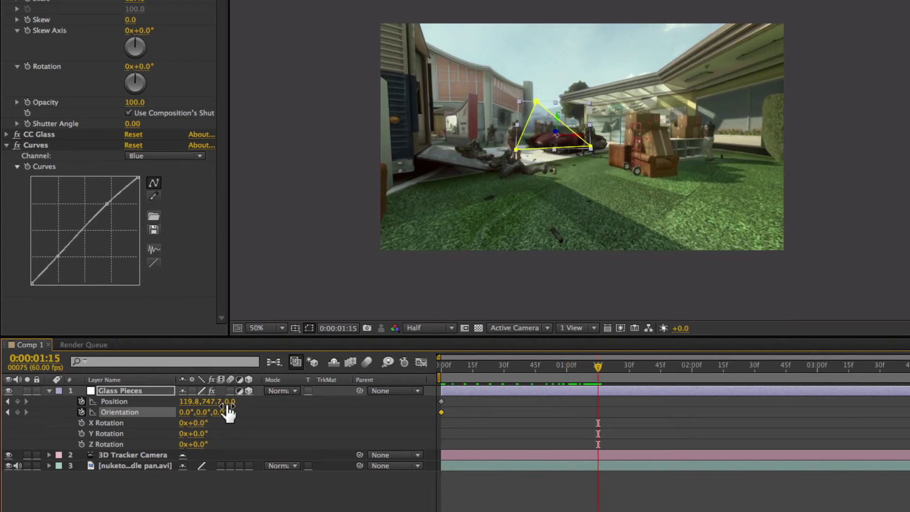
pyautogui.moveTo(216, 401); pyautogui.dragTo(414, 408)
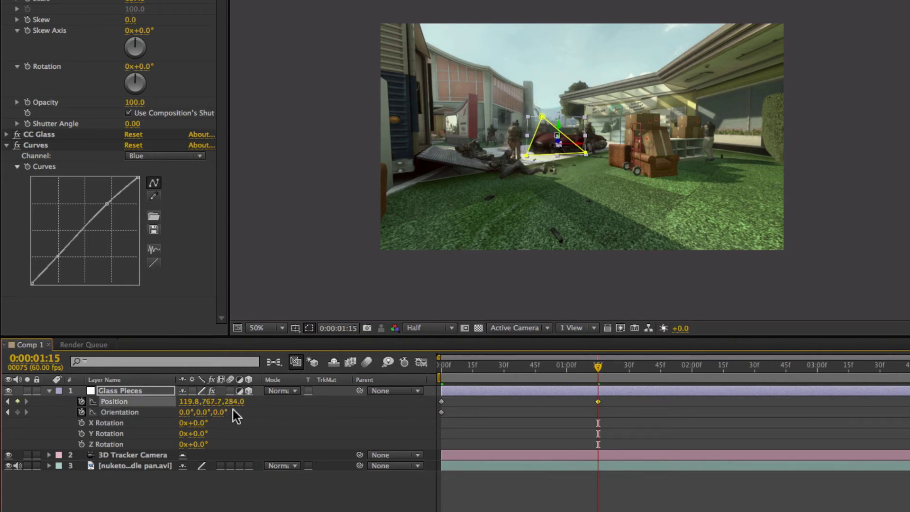
pyautogui.moveTo(187, 401); pyautogui.dragTo(479, 413)
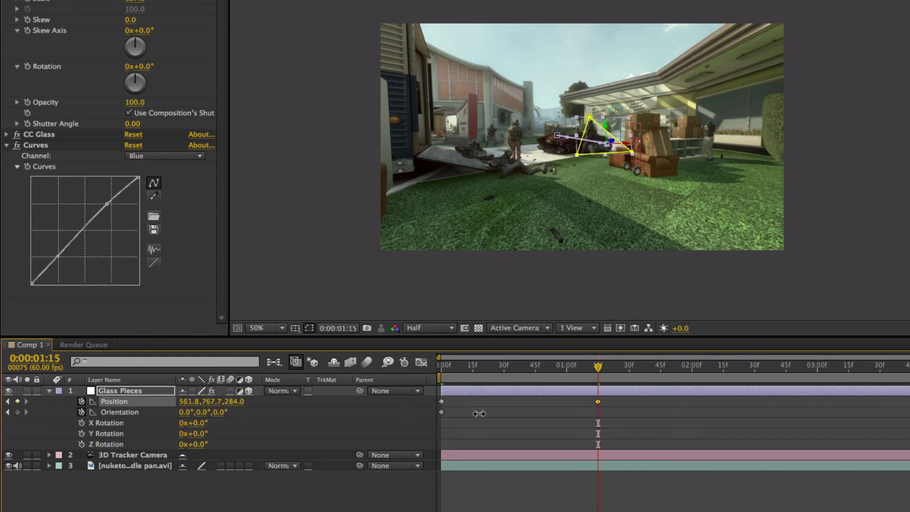
# At 0:00:01:15, set Glass Pieces' Position to 561.8, 441.7, 284.0 and its Orientation to 41.0°, 141.0°, 27.0°
pyautogui.moveTo(209, 401); pyautogui.dragTo(13, 391)
pyautogui.moveTo(221, 413); pyautogui.dragTo(260, 412)
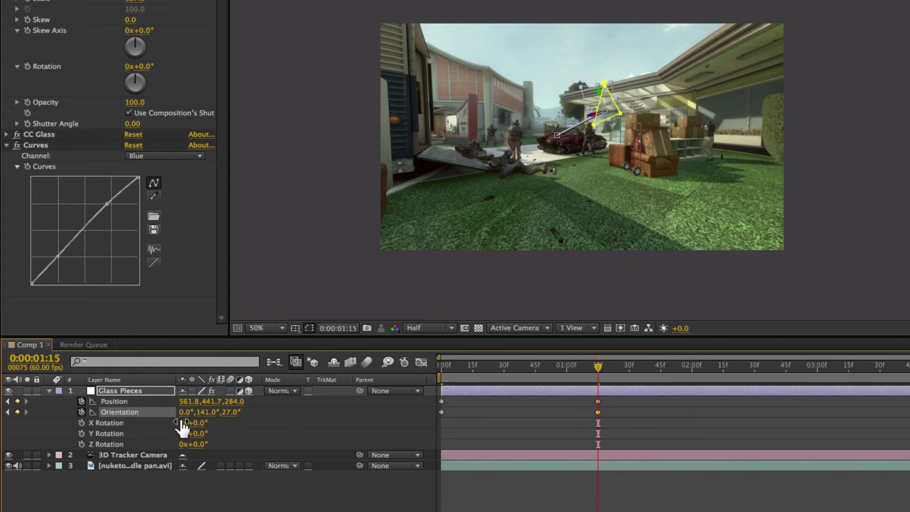
pyautogui.moveTo(184, 412); pyautogui.dragTo(76, 411)
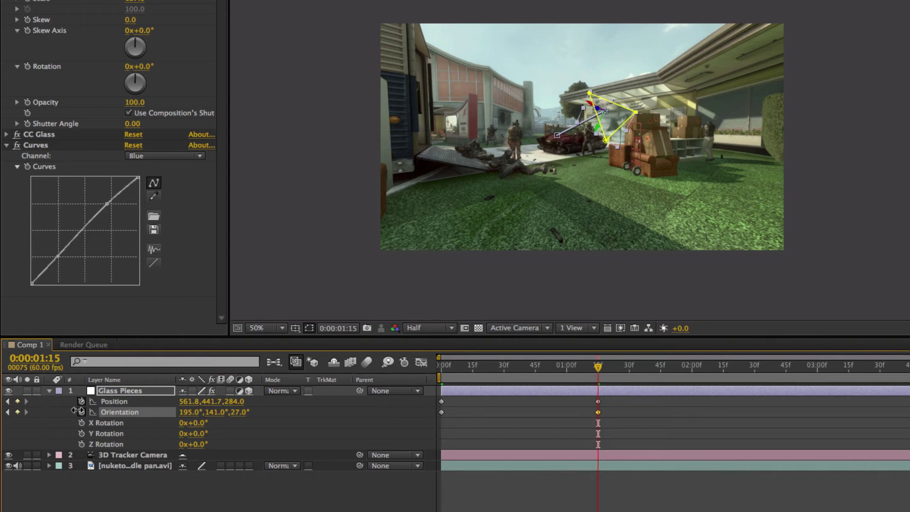
pyautogui.moveTo(598, 366)
pyautogui.mouseDown()
pyautogui.moveTo(431, 375)
pyautogui.moveTo(599, 370)
pyautogui.mouseUp()
pyautogui.moveTo(264, 412); pyautogui.dragTo(303, 413)
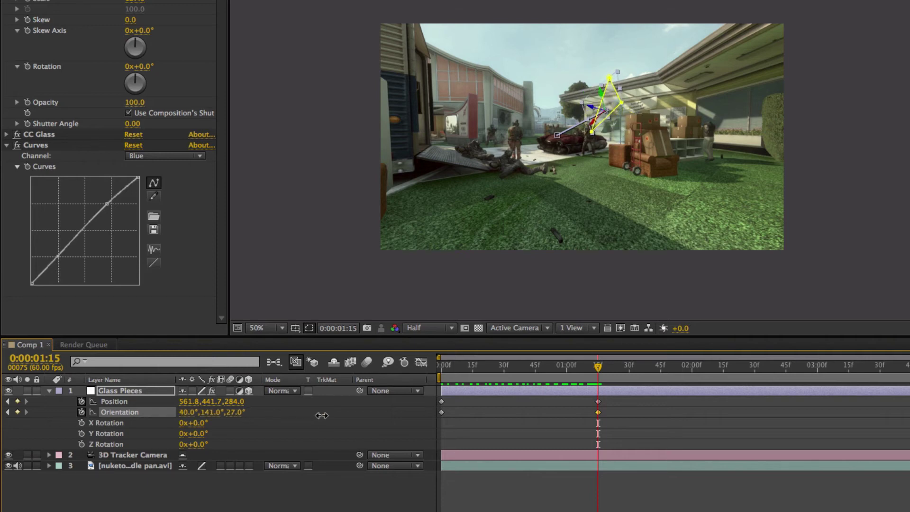
# Move the second Position and Orientation keyframes of Glass Pieces to 0:00:02:51
pyautogui.moveTo(602, 366); pyautogui.dragTo(643, 369)
pyautogui.moveTo(608, 395); pyautogui.dragTo(797, 412)
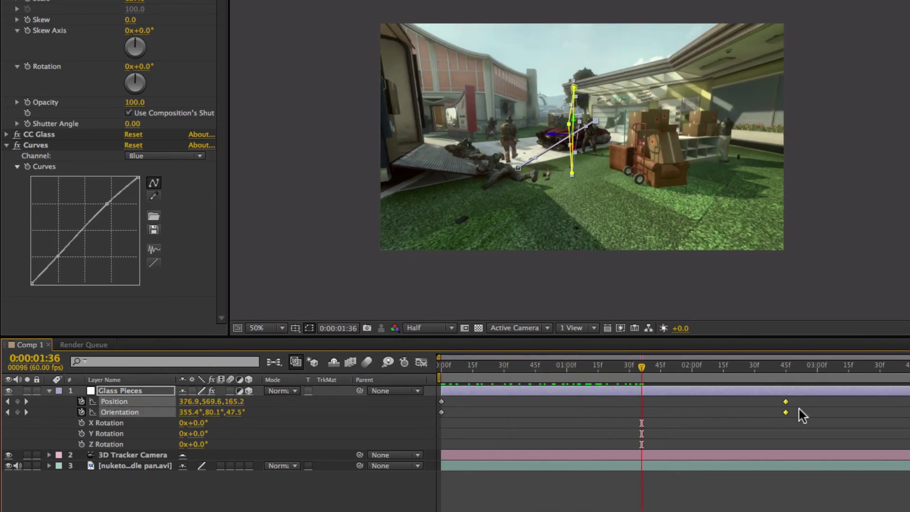
pyautogui.moveTo(648, 369)
pyautogui.mouseDown()
pyautogui.moveTo(721, 375)
pyautogui.moveTo(511, 366)
pyautogui.moveTo(646, 366)
pyautogui.mouseUp()
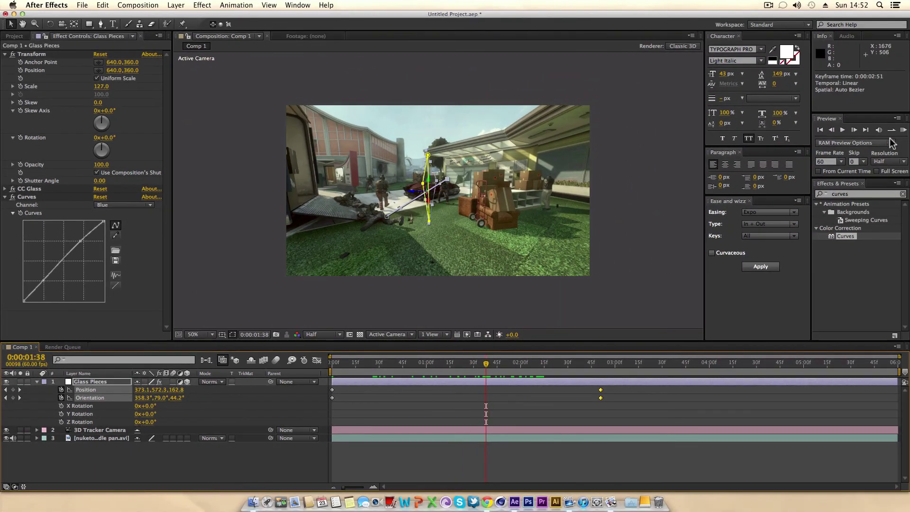
# Play a RAM preview of the glass animation, review it around one second, and collapse the Glass Pieces layer
pyautogui.click(904, 130)
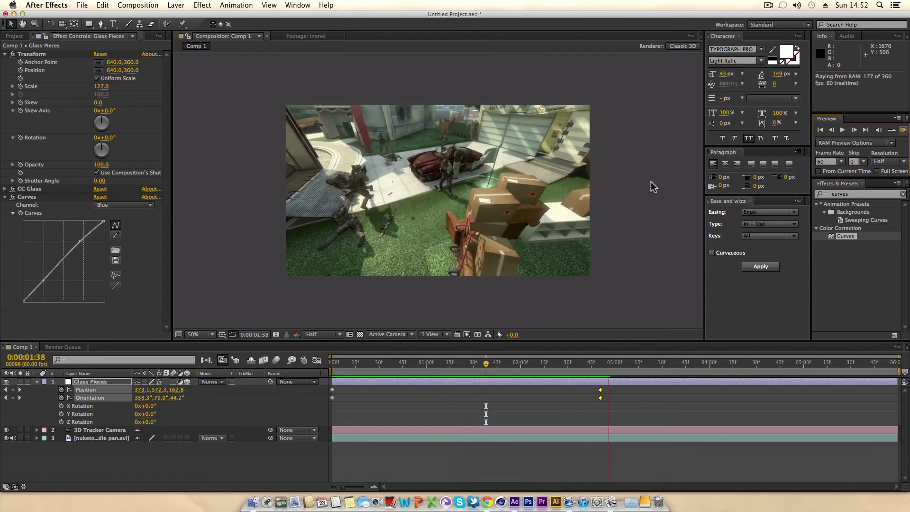
pyautogui.click(609, 247)
pyautogui.click(475, 365)
pyautogui.moveTo(473, 370); pyautogui.dragTo(426, 375)
pyautogui.click(36, 383)
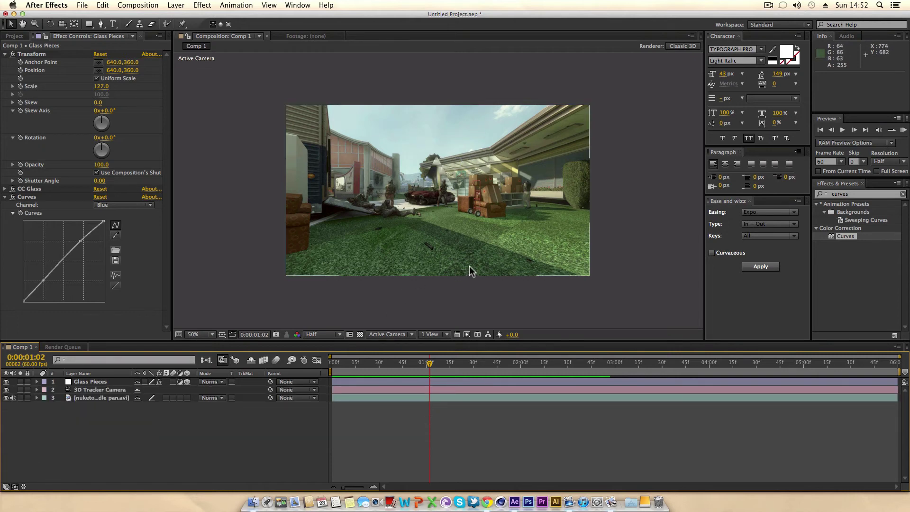
# Duplicate the Glass Pieces layer twice and reveal the keyframed properties of Glass Pieces 3 and Glass Pieces 2
pyautogui.click(95, 382)
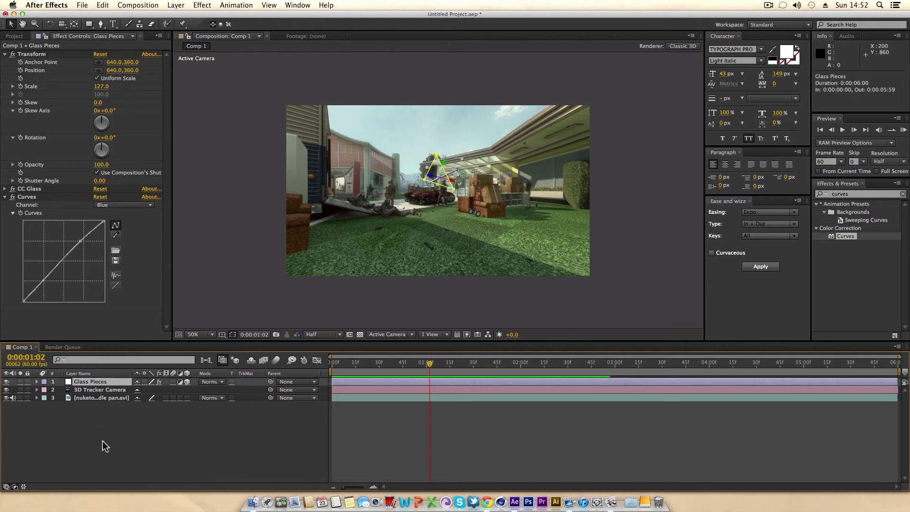
pyautogui.press('super+d')
pyautogui.press('super+d')
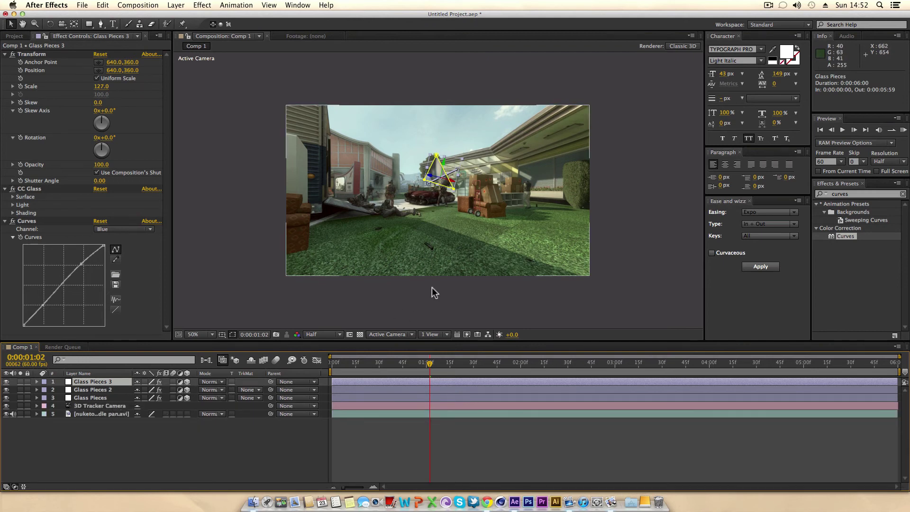
pyautogui.press('u')
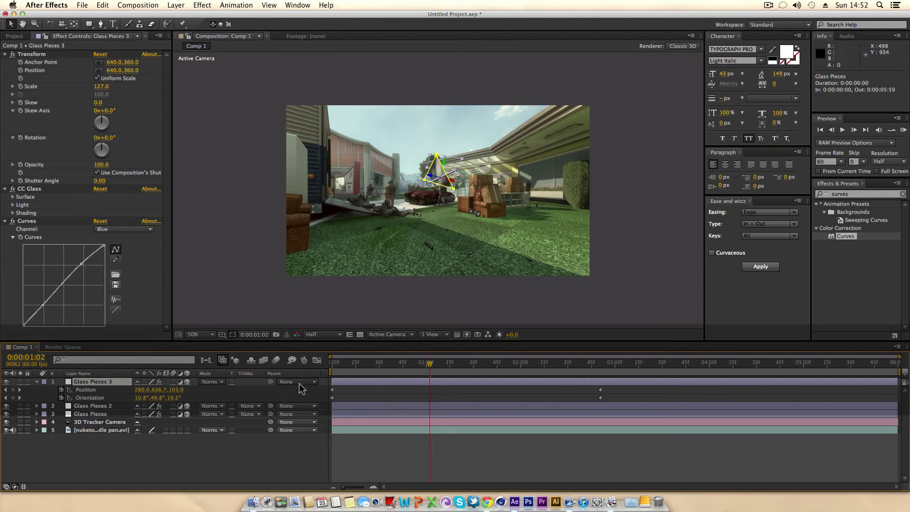
pyautogui.click(355, 411)
pyautogui.press('u')
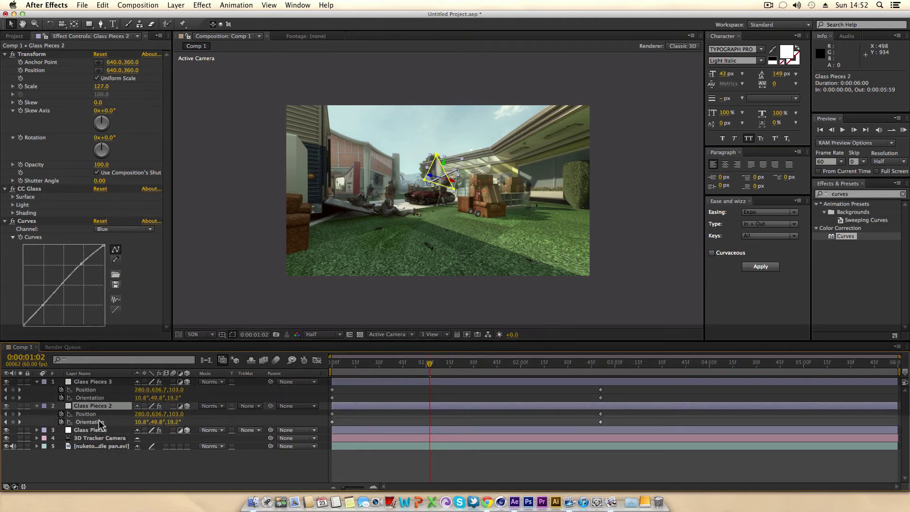
# At the first frame, set Glass Pieces 2's Position to 1081.5, 1036.3, 0.0 and Orientation to 36.0°, 324.0°, 33.0°
pyautogui.moveTo(351, 364); pyautogui.dragTo(324, 368)
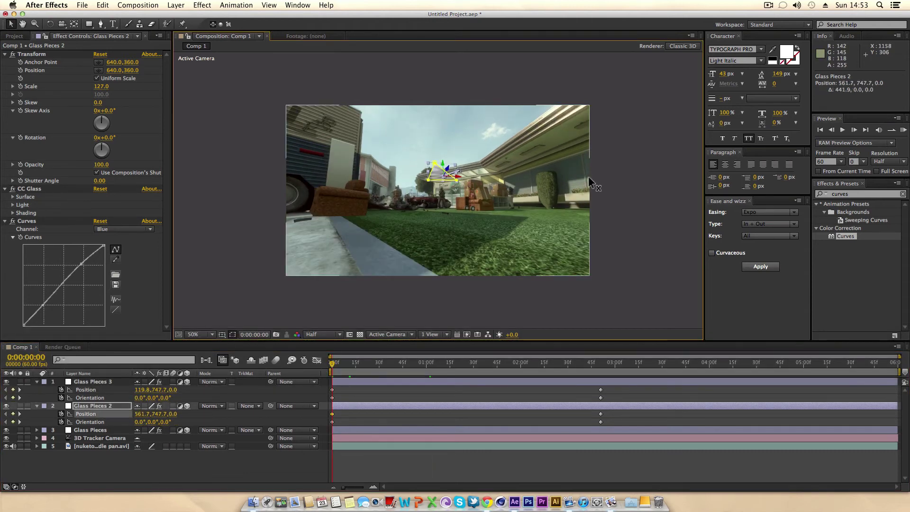
pyautogui.moveTo(457, 176); pyautogui.dragTo(485, 237)
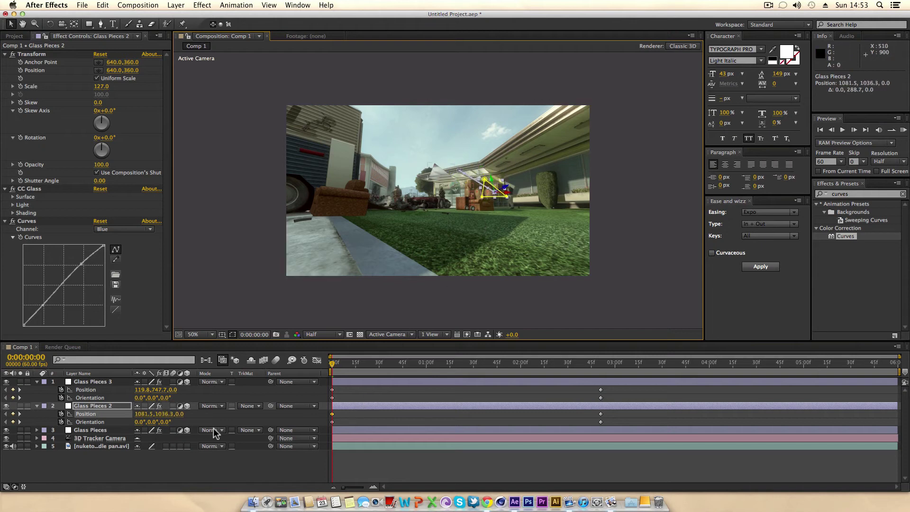
pyautogui.moveTo(169, 422); pyautogui.dragTo(588, 369)
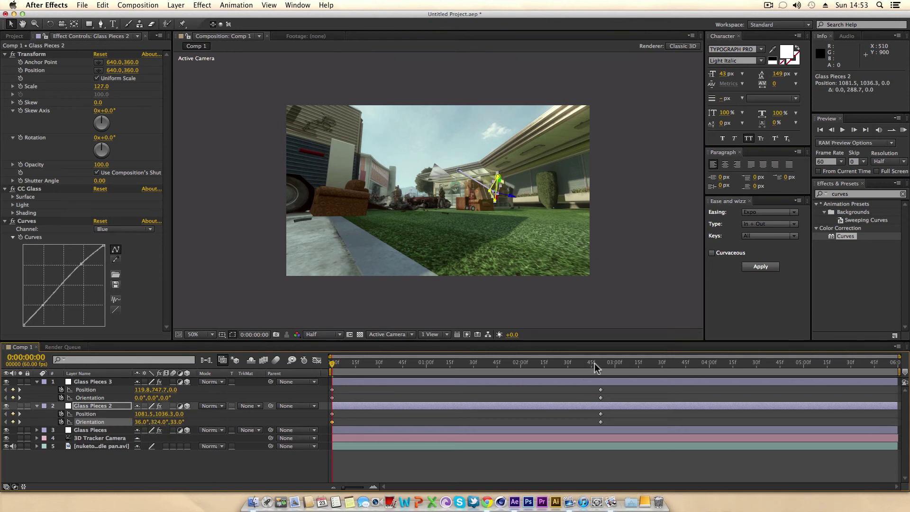
# At 0:00:02:51, set Glass Pieces 2's Position to 733.8, 602.7, 105.0 and Orientation to 310.0°, 233.0°, 282.0°, and check the motion
pyautogui.click(600, 365)
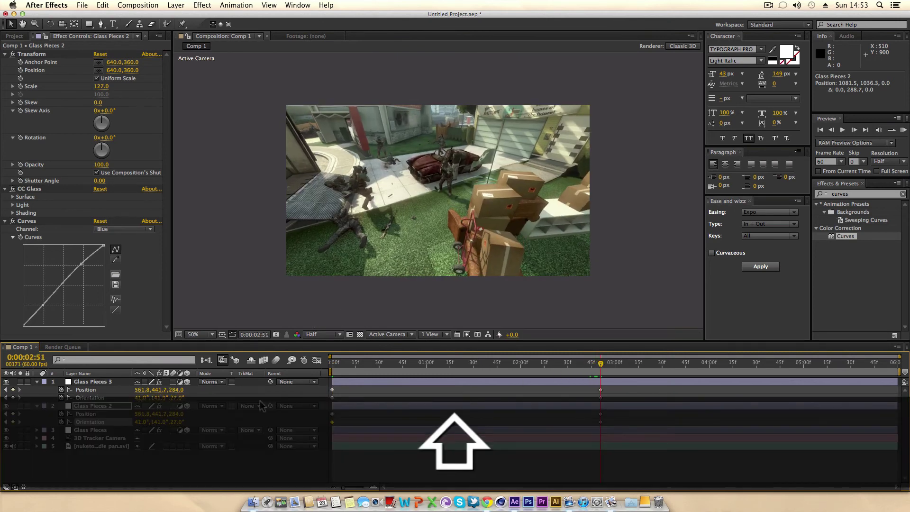
pyautogui.moveTo(176, 417); pyautogui.dragTo(133, 427)
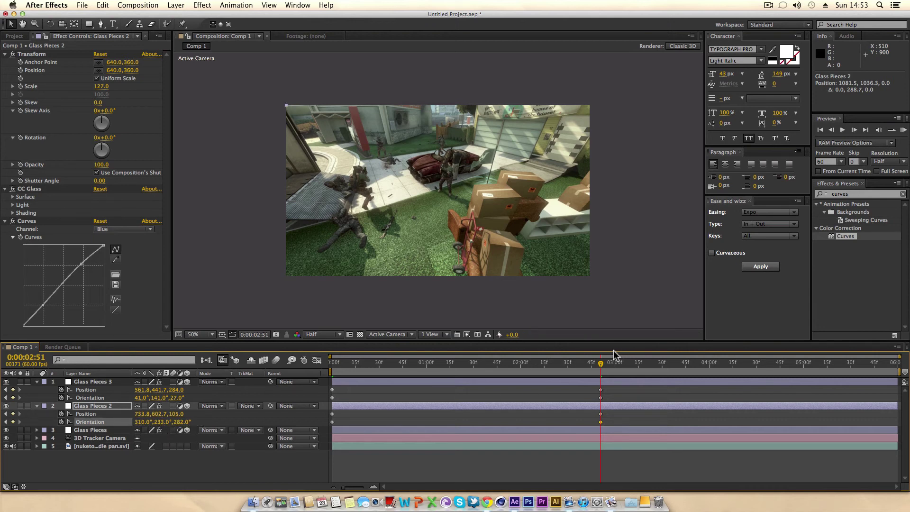
pyautogui.moveTo(601, 365); pyautogui.dragTo(488, 355)
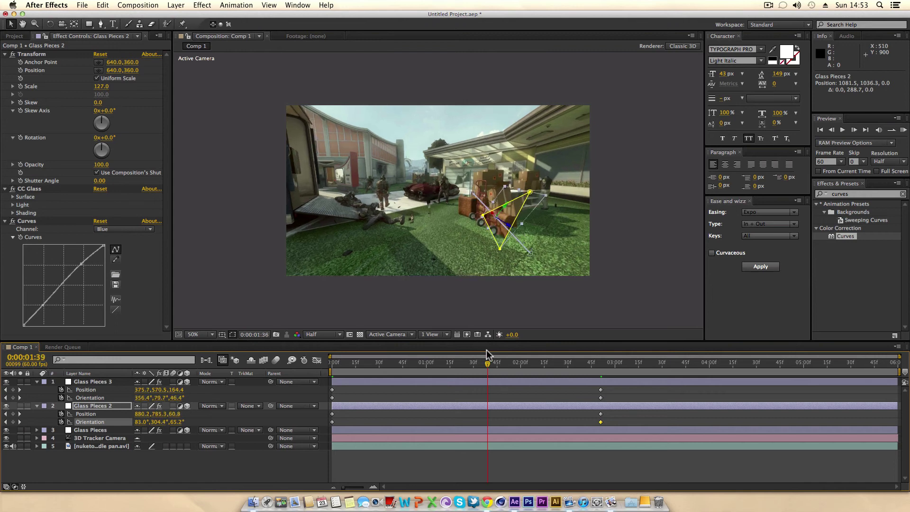
# Reveal the mask on Glass Pieces 3 near the start of the composition and delete Mask 1
pyautogui.click(369, 383)
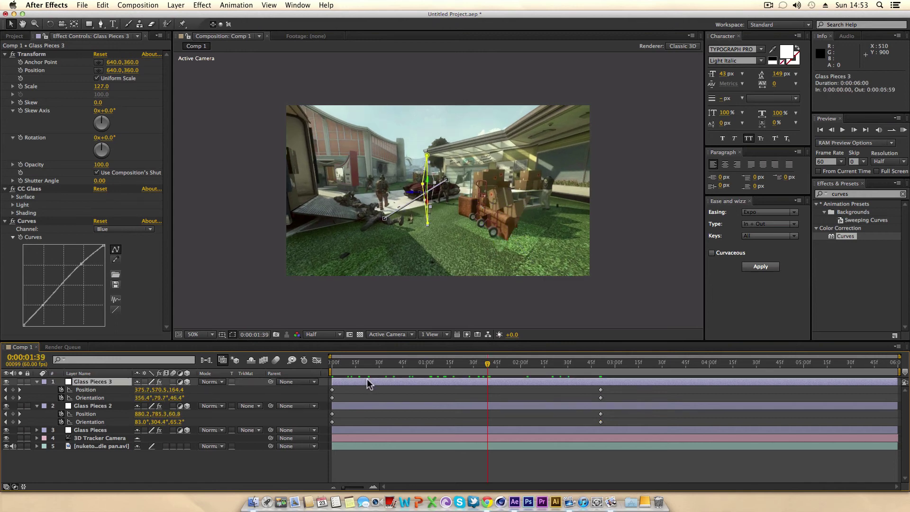
pyautogui.click(341, 364)
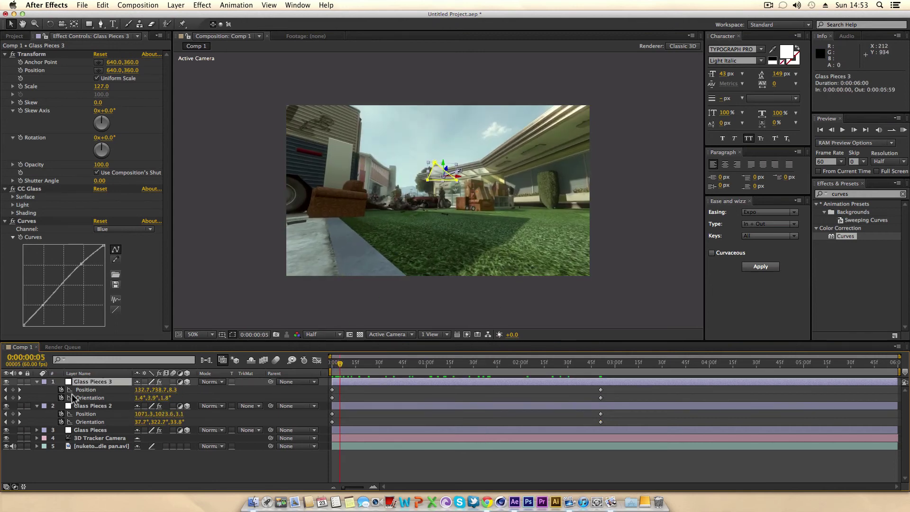
pyautogui.press('m')
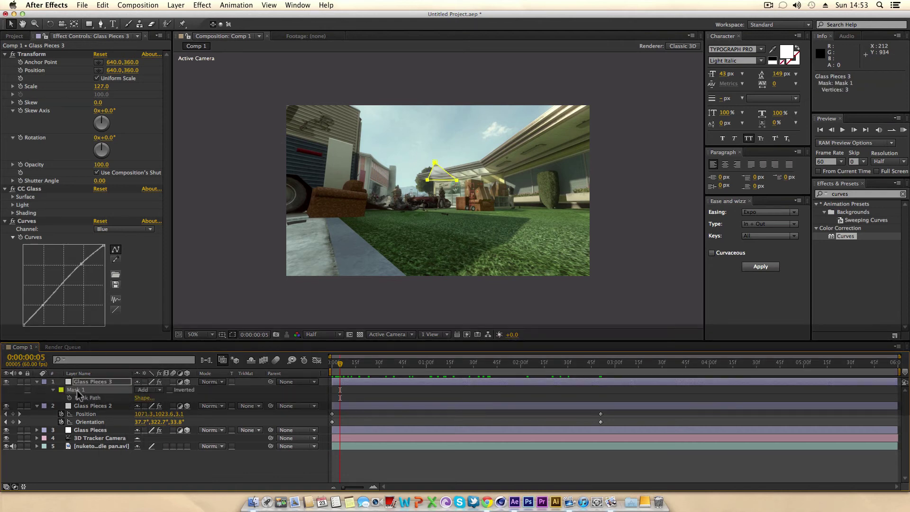
pyautogui.press('Delete')
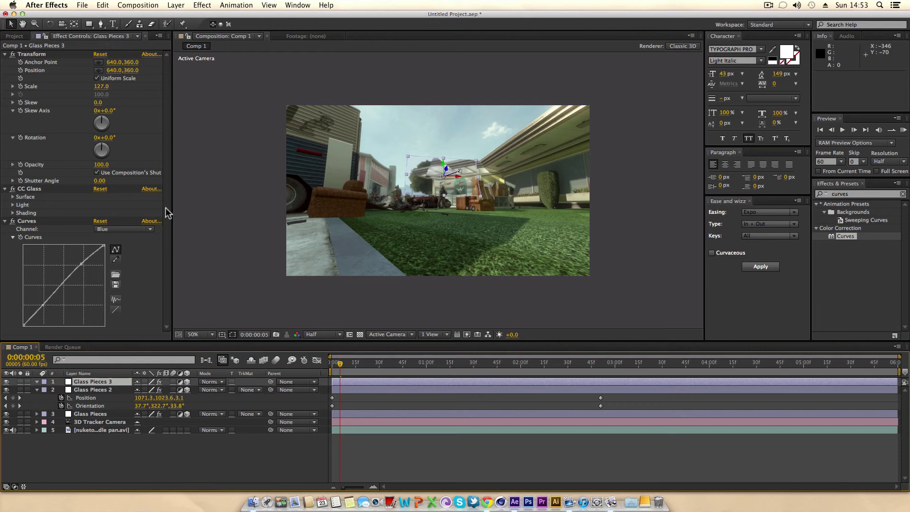
# Turn off 3D for Glass Pieces 3, draw a new triangular mask with the Pen tool, and turn 3D back on
pyautogui.click(188, 382)
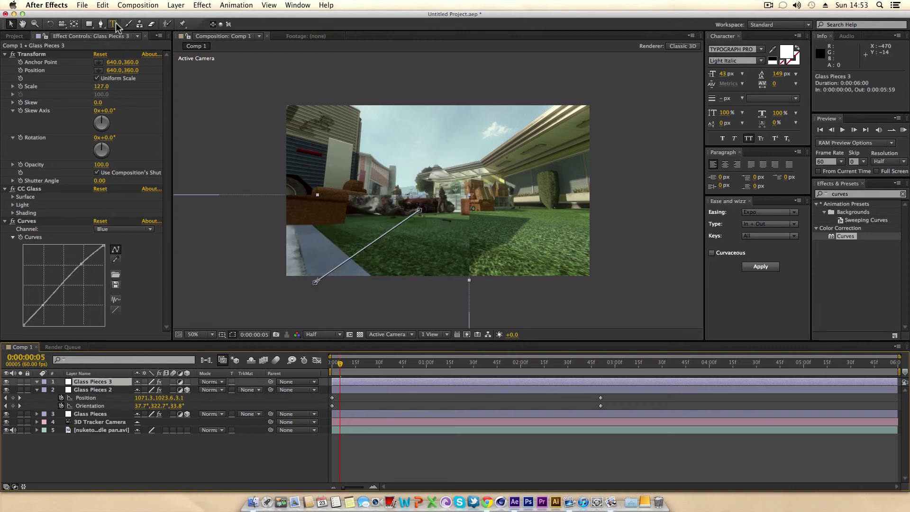
pyautogui.click(100, 24)
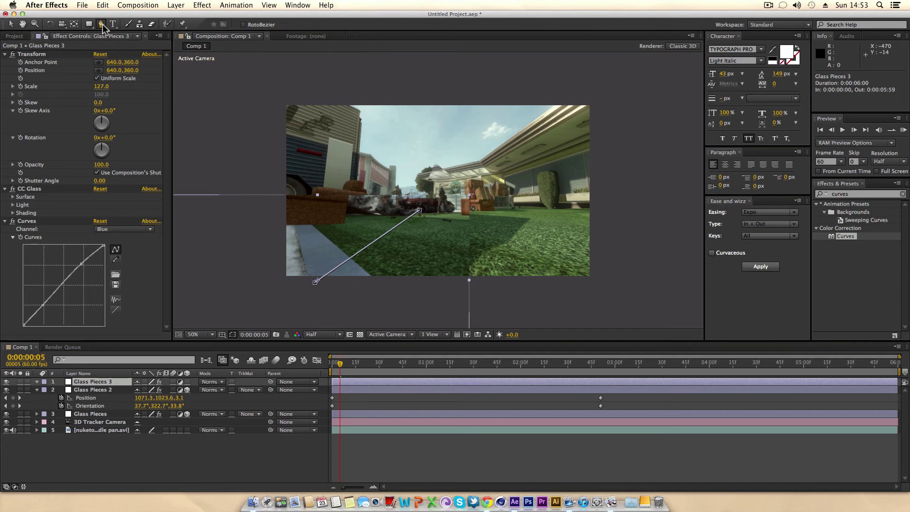
pyautogui.click(296, 250)
pyautogui.click(296, 250)
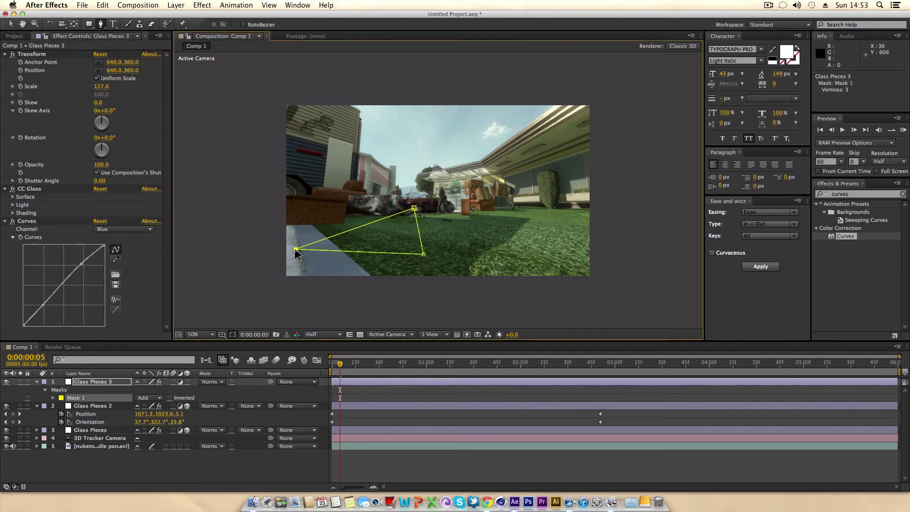
pyautogui.click(188, 382)
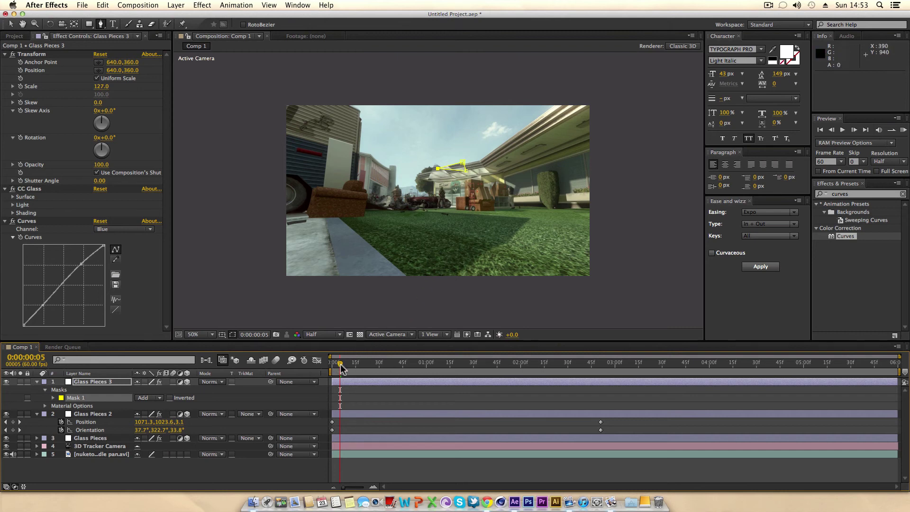
# At 0:00:00:32, stretch the new Glass Pieces 3 mask by moving its lower vertex up into the sky
pyautogui.moveTo(357, 367); pyautogui.dragTo(382, 365)
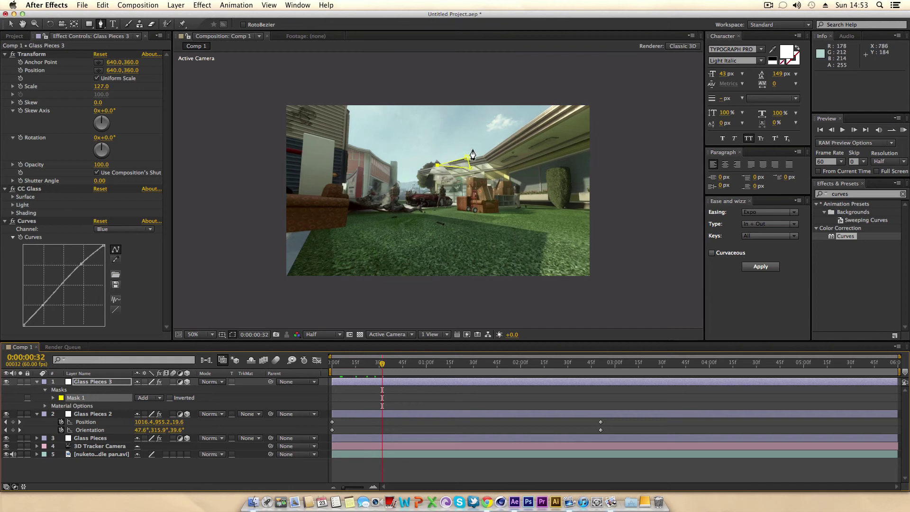
pyautogui.press('v')
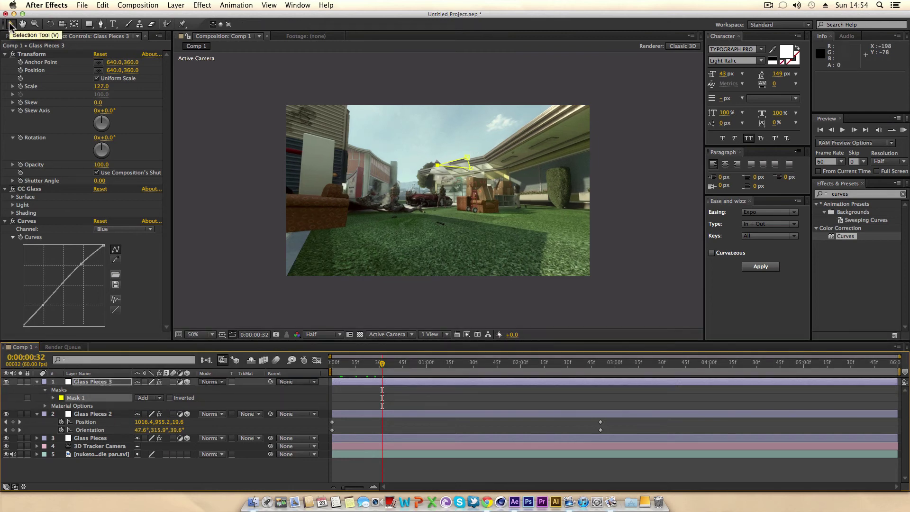
pyautogui.moveTo(471, 167); pyautogui.dragTo(488, 204)
pyautogui.moveTo(514, 151); pyautogui.dragTo(499, 115)
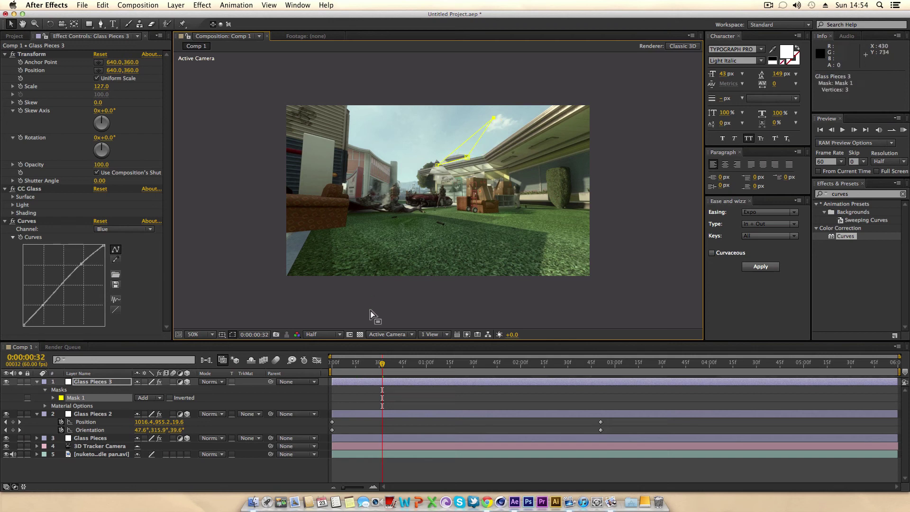
# Reveal Position and the rotation properties of Glass Pieces 3 and start an Orientation keyframe at the first frame
pyautogui.press('u')
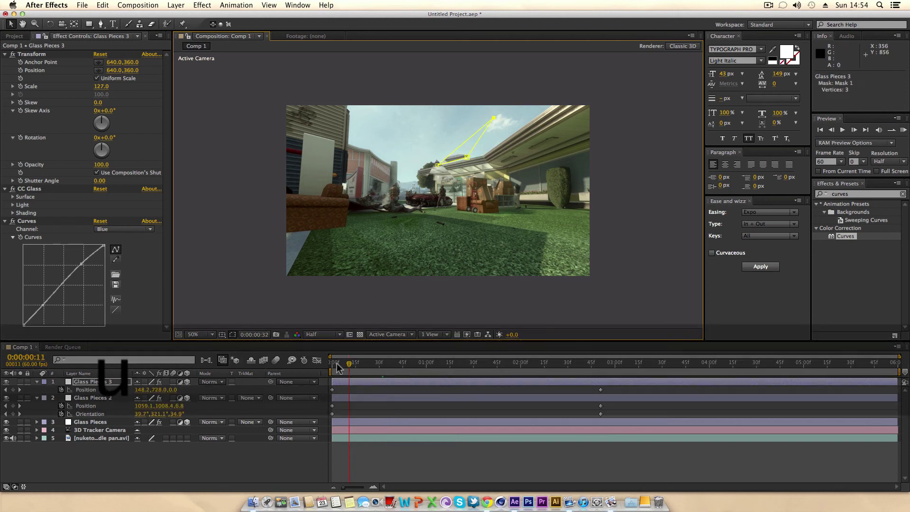
pyautogui.click(334, 366)
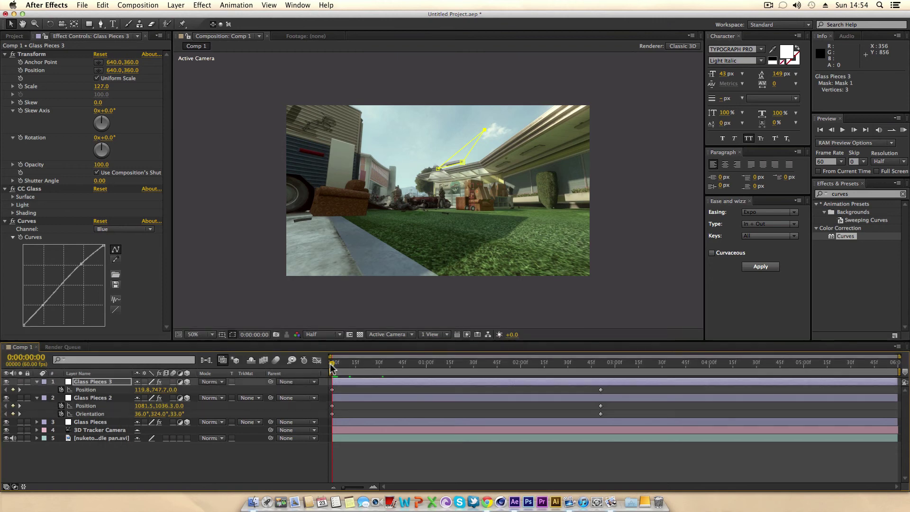
pyautogui.press('u')
pyautogui.press('u')
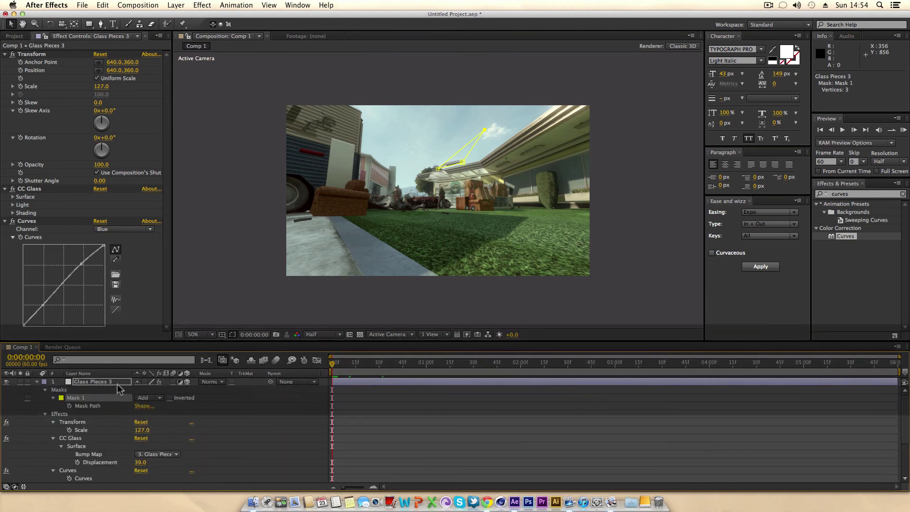
pyautogui.press('u')
pyautogui.press('u')
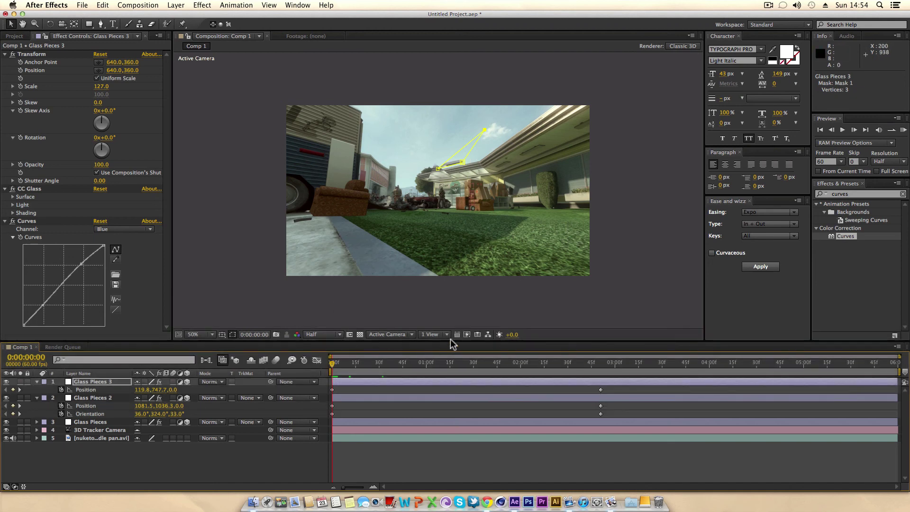
pyautogui.press('r')
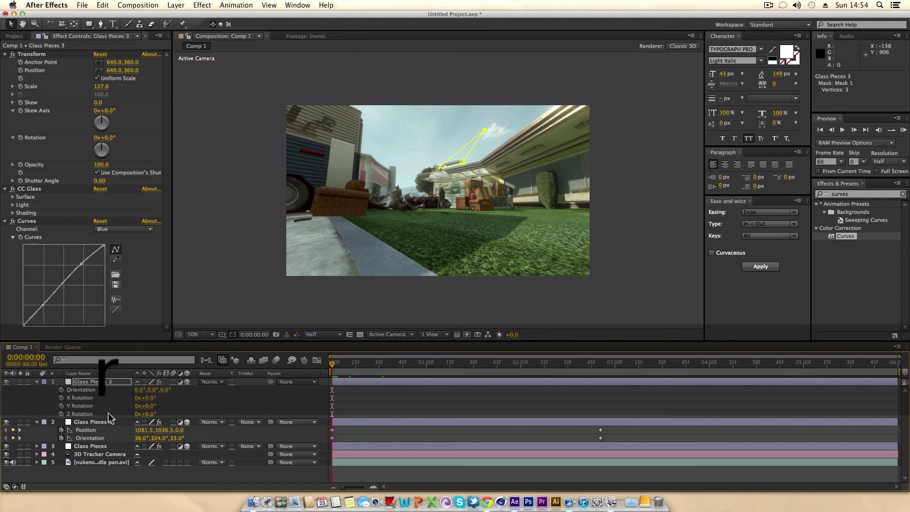
pyautogui.hotkey('shift', 'p')
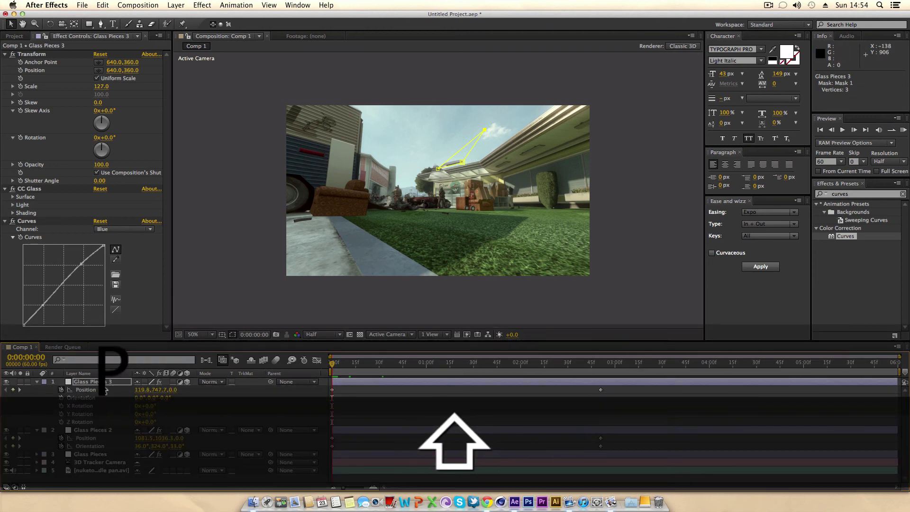
pyautogui.click(71, 398)
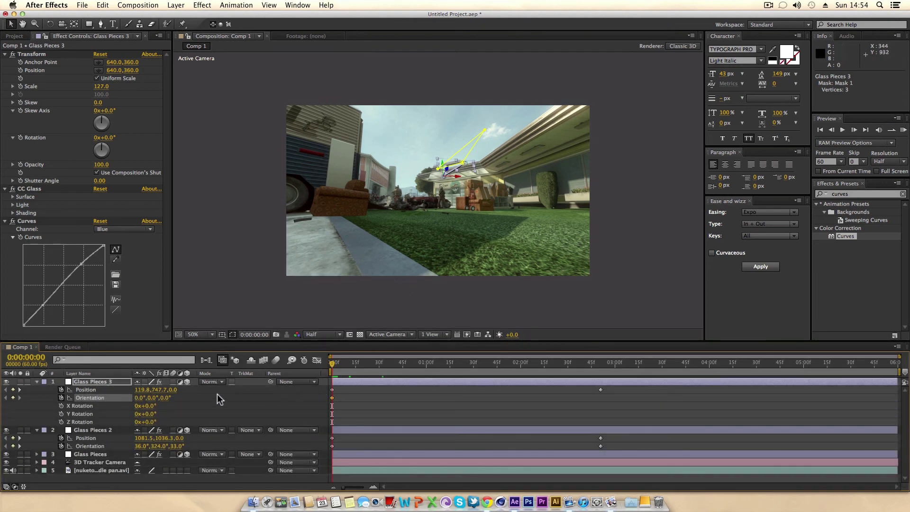
# Adjust the starting Orientation of Glass Pieces 3 and add an Orientation keyframe of 296°, 352°, 116° at 0:00:02:50
pyautogui.moveTo(169, 401); pyautogui.dragTo(145, 398)
pyautogui.moveTo(519, 362); pyautogui.dragTo(599, 362)
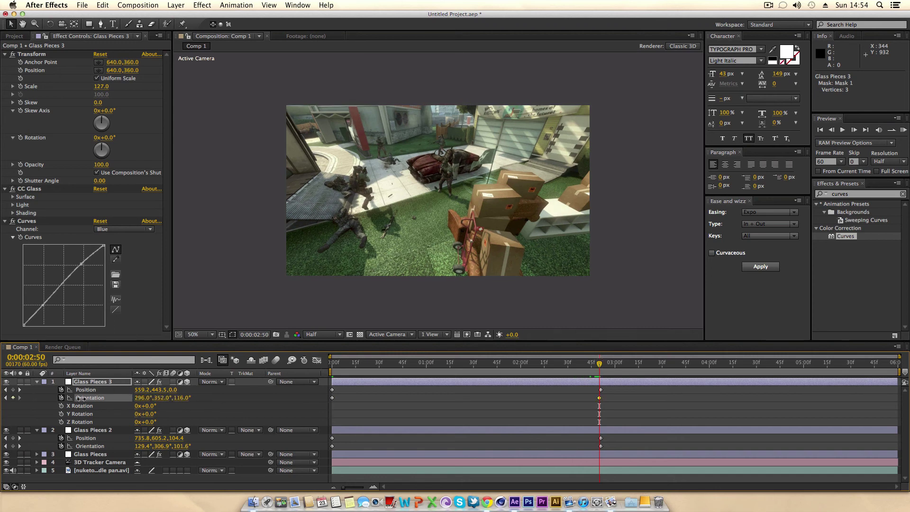
# Return to 0:00:00:01 and play a RAM preview of the glass animation, stopping it after checking the motion
pyautogui.click(506, 365)
pyautogui.moveTo(506, 365); pyautogui.dragTo(334, 364)
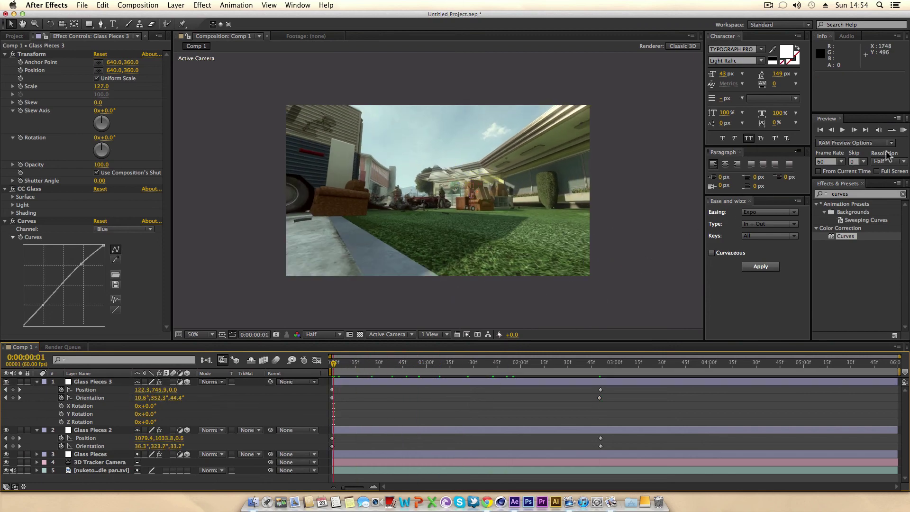
pyautogui.click(904, 130)
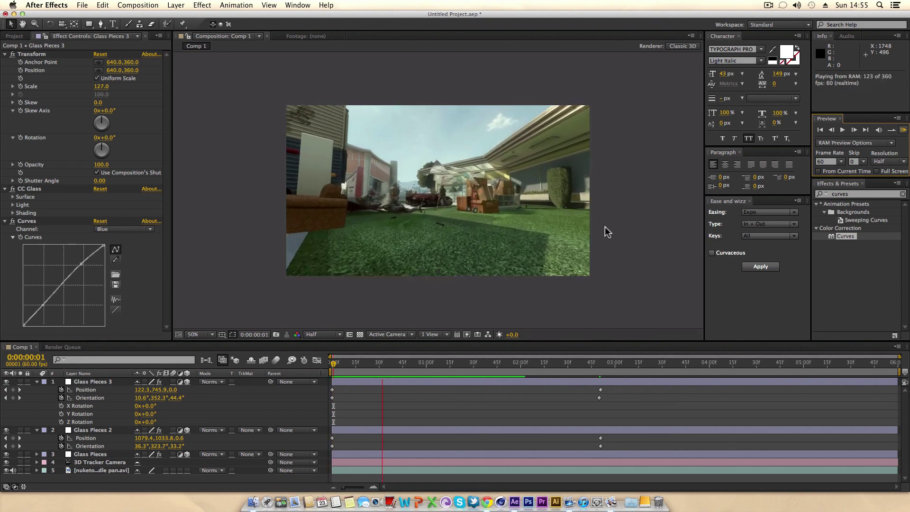
pyautogui.click(636, 212)
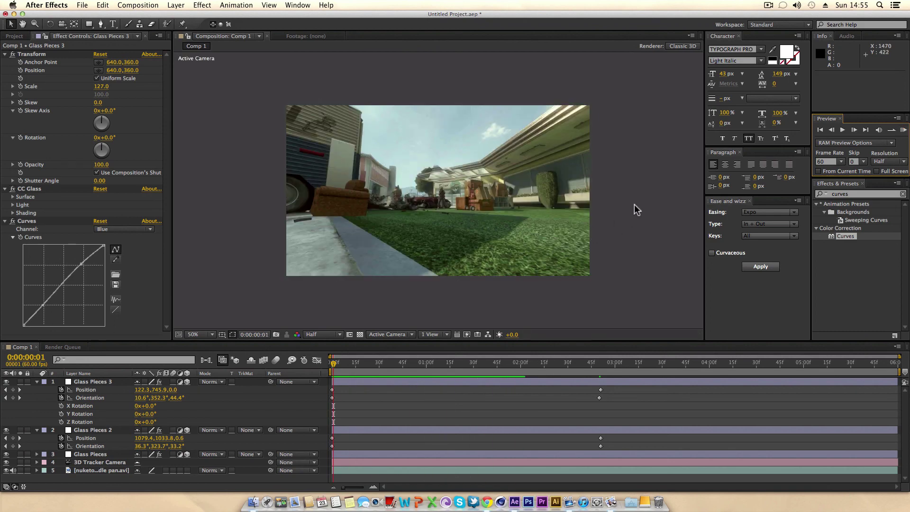
# At 0:00:01:03, raise the upper point of the Blue curve on Glass Pieces 3 sharply, and check the tint at 0:00:01:34
pyautogui.moveTo(401, 376); pyautogui.dragTo(431, 374)
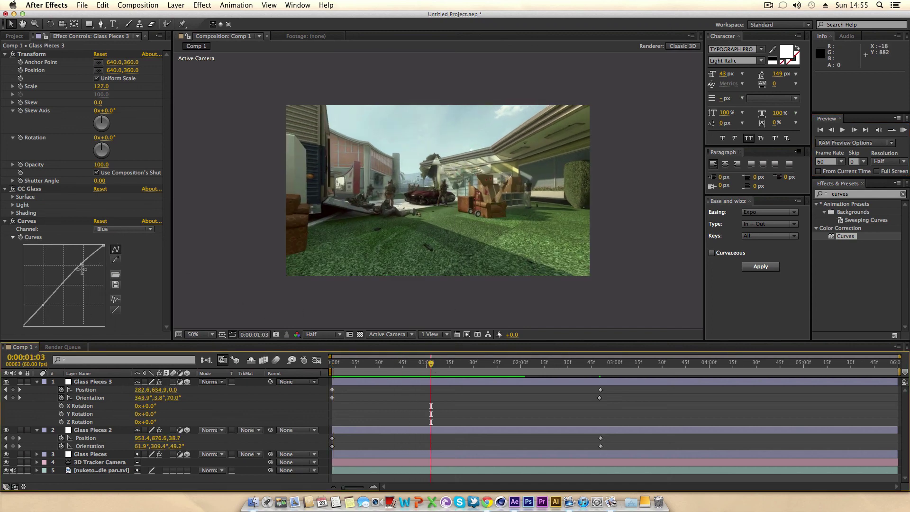
pyautogui.moveTo(80, 264); pyautogui.dragTo(72, 254)
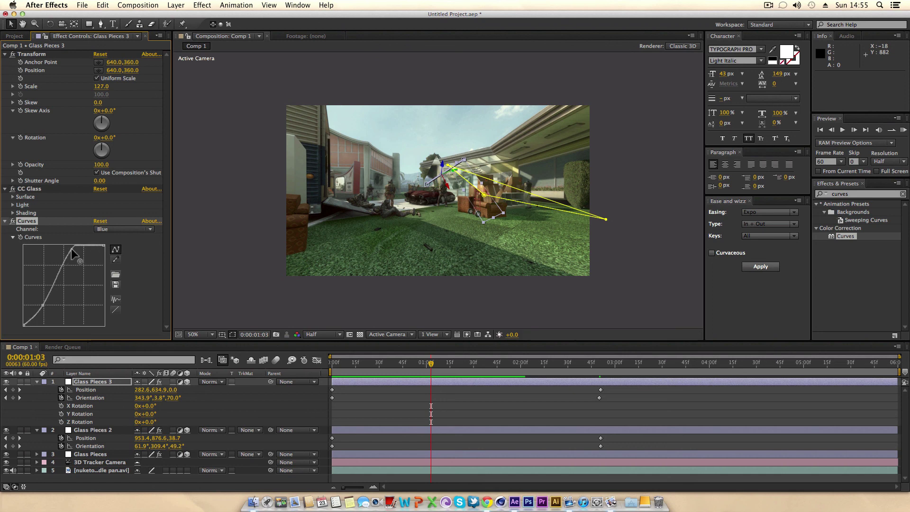
pyautogui.click(617, 219)
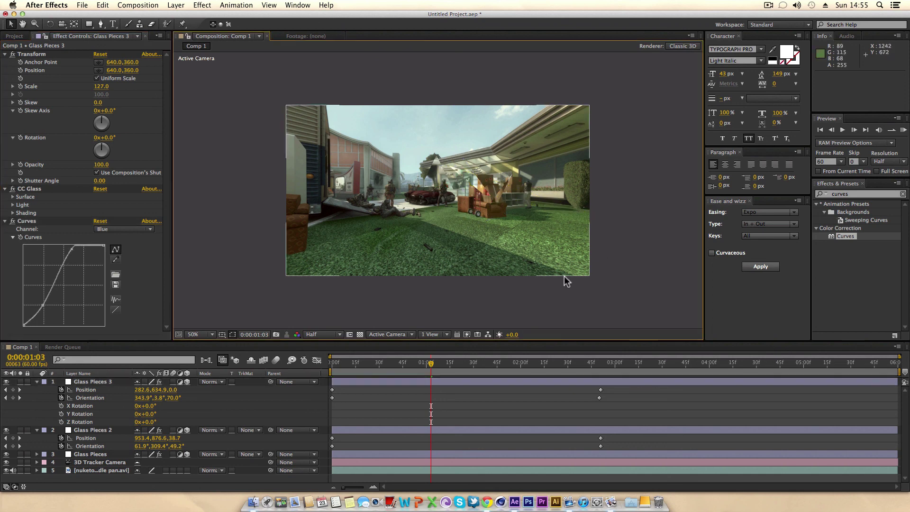
pyautogui.moveTo(484, 363); pyautogui.dragTo(480, 365)
pyautogui.click(602, 211)
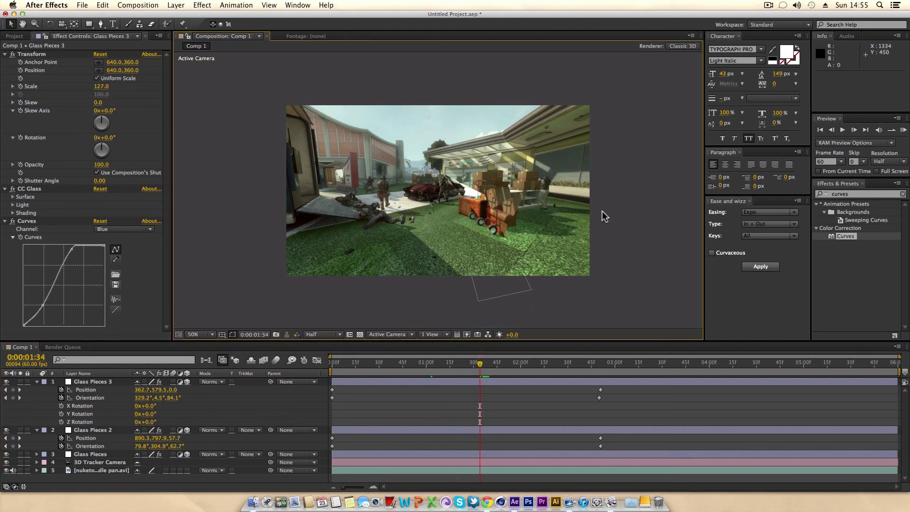
# Switch from After Effects to the Finder desktop
pyautogui.hotkey('alt', 'Left')
pyautogui.hotkey('alt', 'Left')
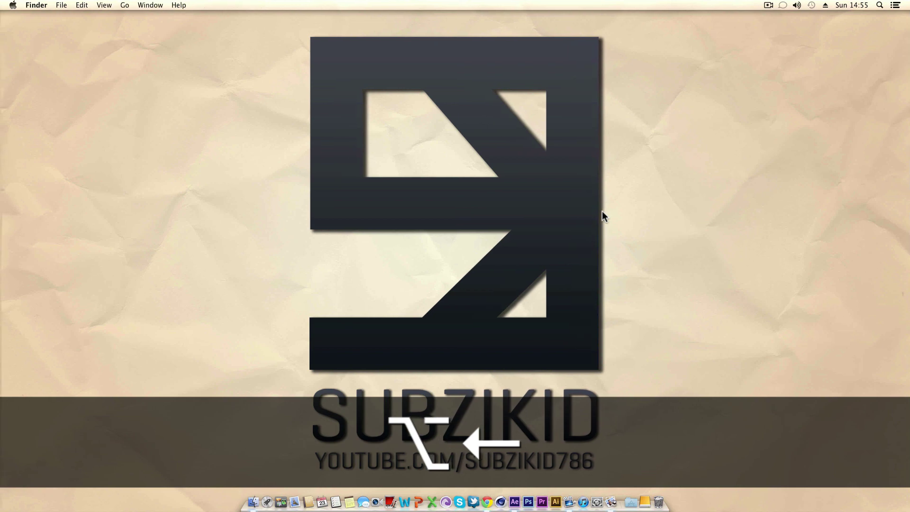